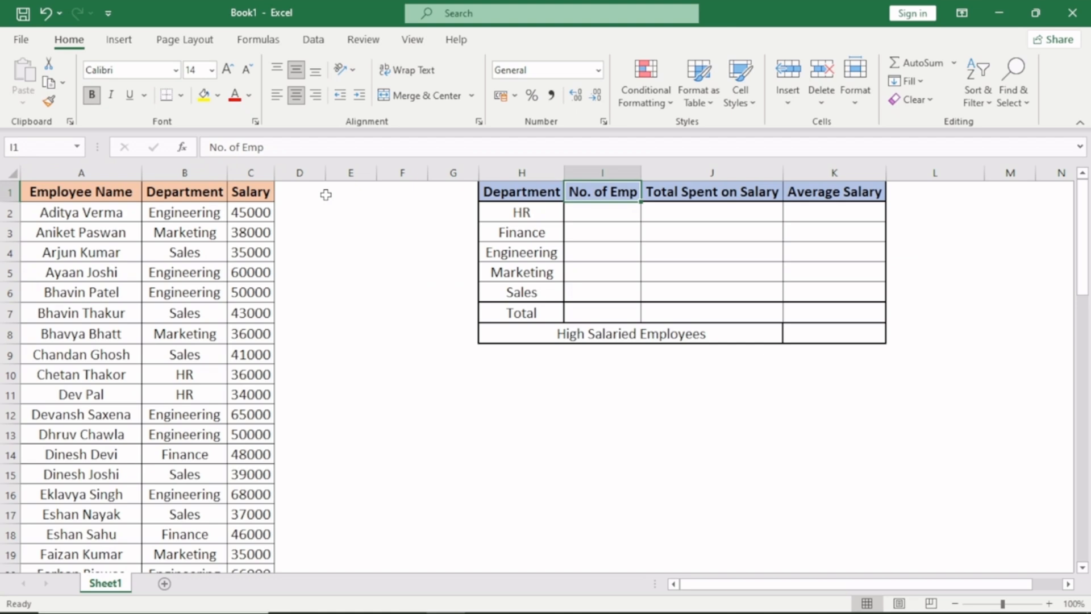
# - Examine the department summary table's employee count, total salary and average salary cells, including the Total and High Salaried Employees rows
pyautogui.press('Down')
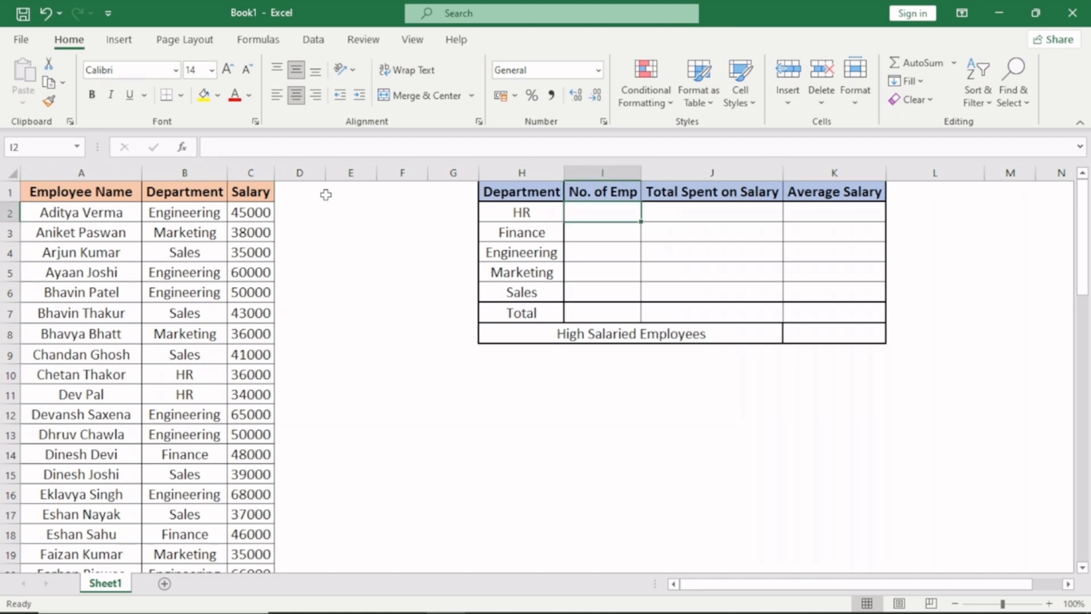
pyautogui.press('Right')
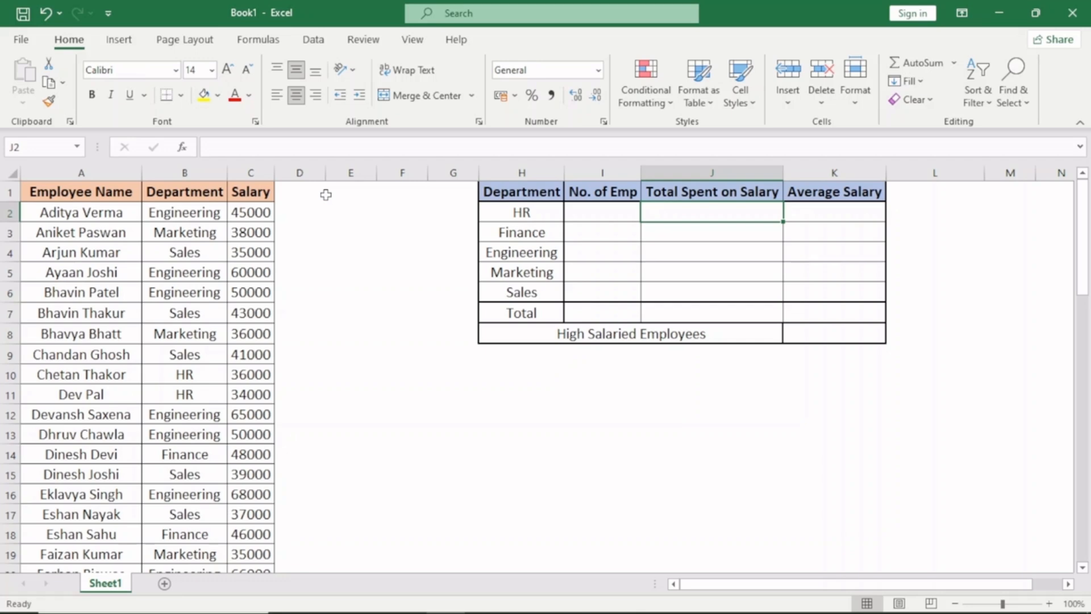
pyautogui.press('Right')
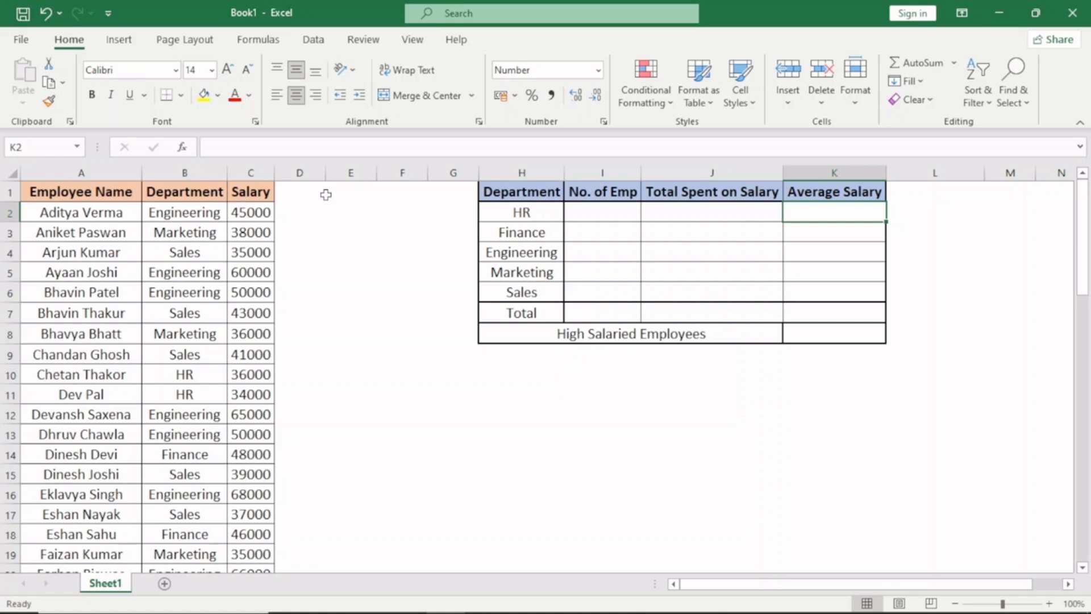
pyautogui.hotkey('ctrl', 'Left')
pyautogui.hotkey('ctrl', 'Down')
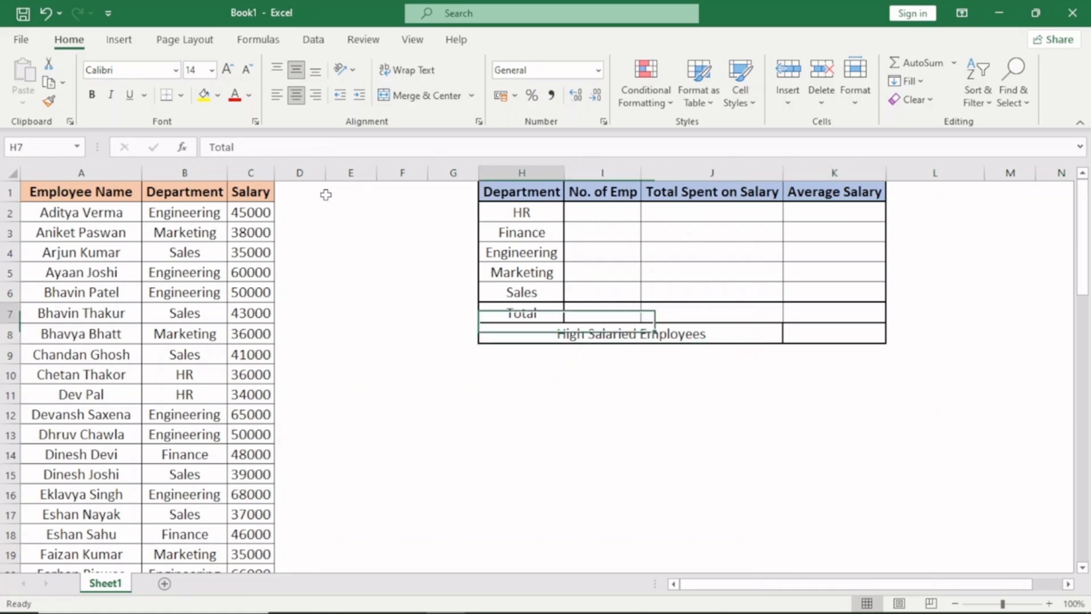
pyautogui.press('Up')
pyautogui.press('Right')
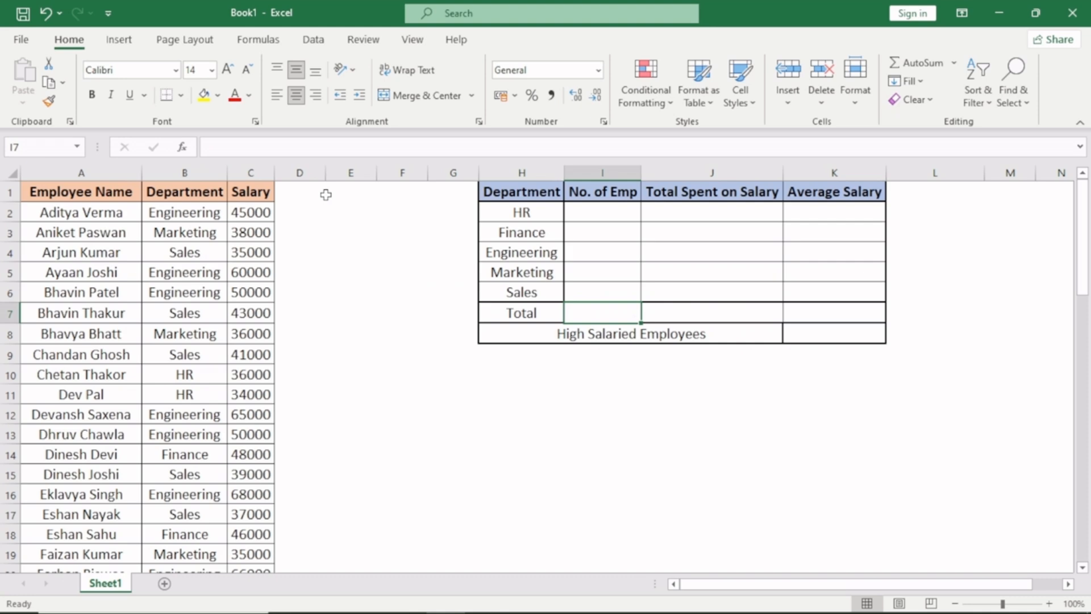
pyautogui.press('Right')
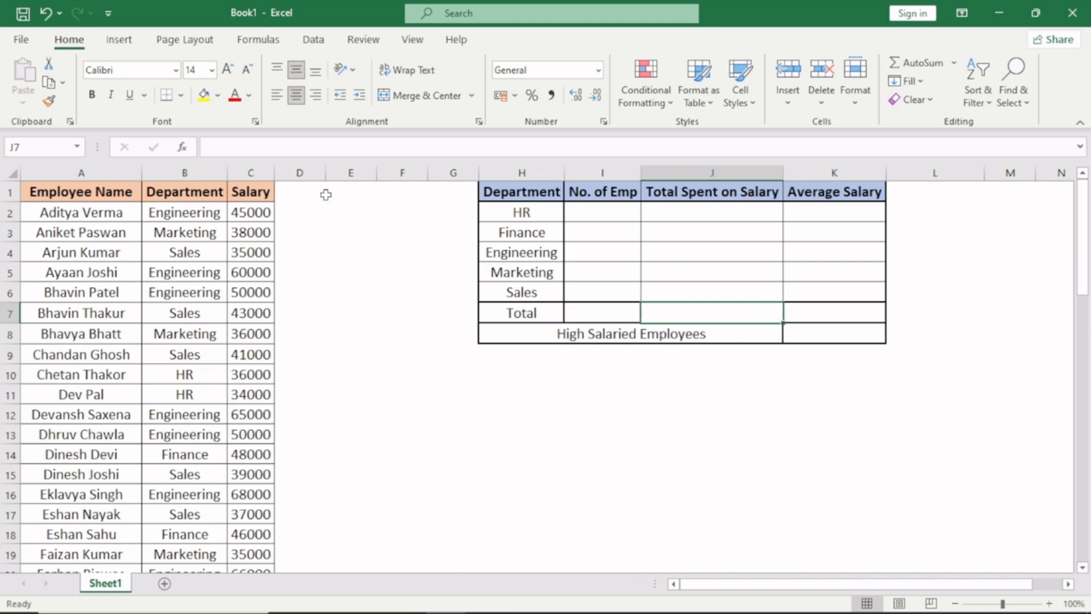
pyautogui.press('Right')
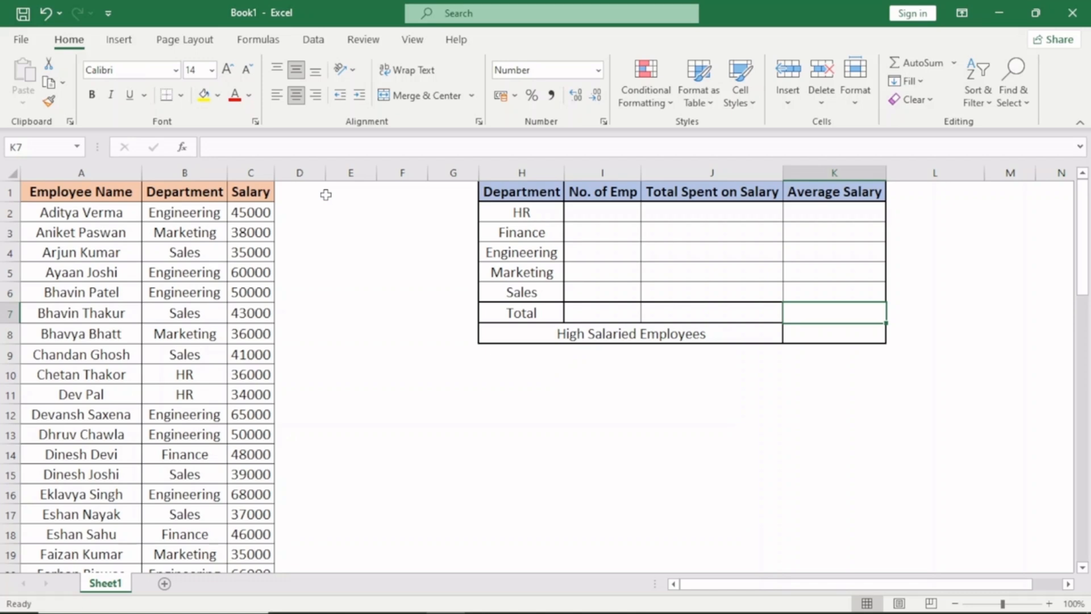
pyautogui.press('Left')
pyautogui.press('Left')
pyautogui.press('Down')
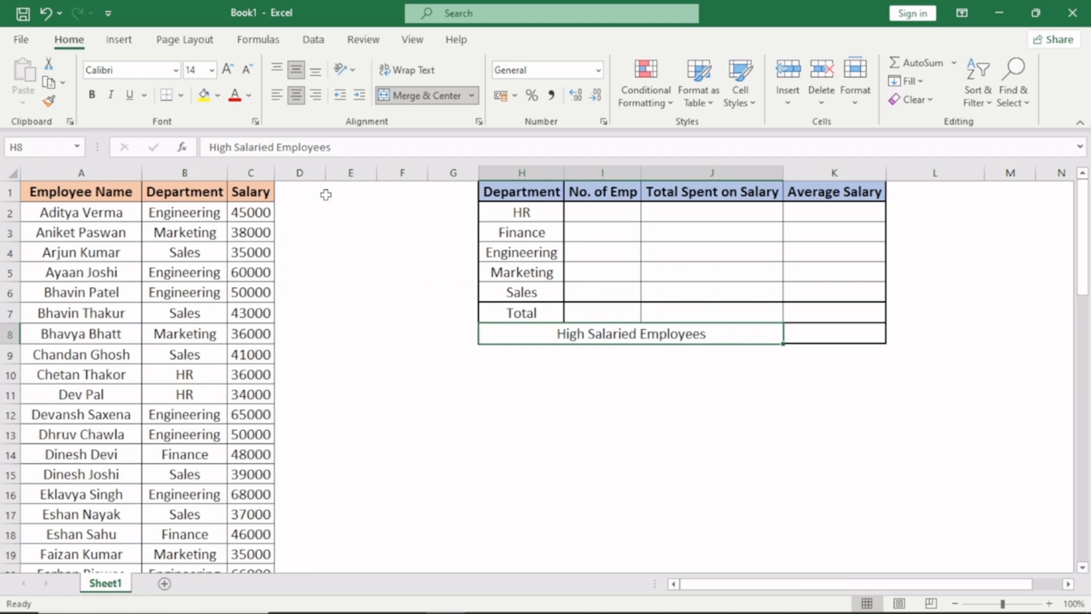
pyautogui.press('Right')
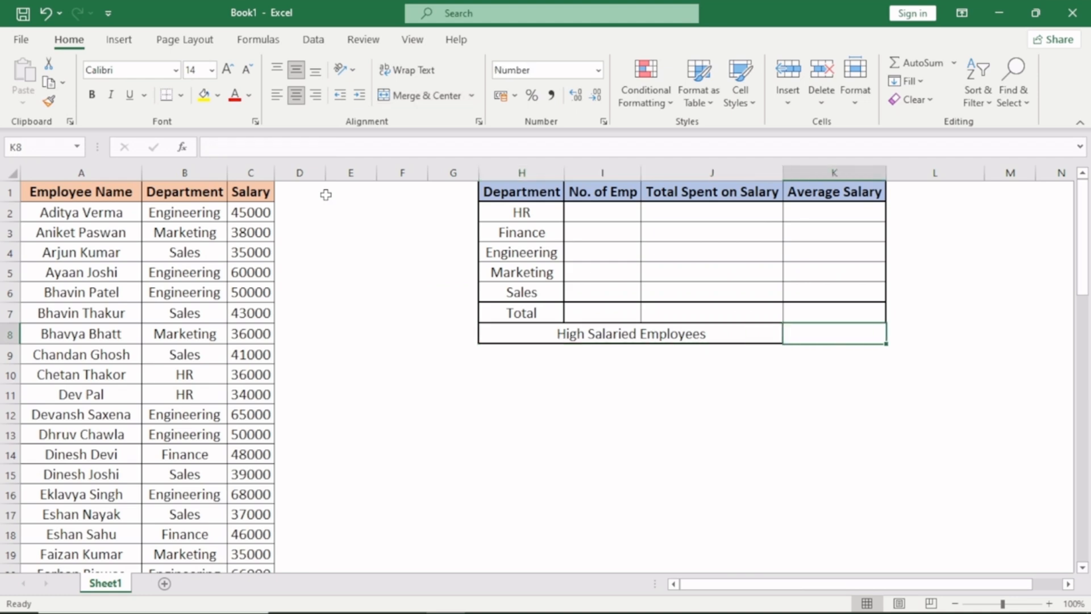
# - Fill the Average Salary cell of the Total row, K7, with yellow
pyautogui.press('Up')
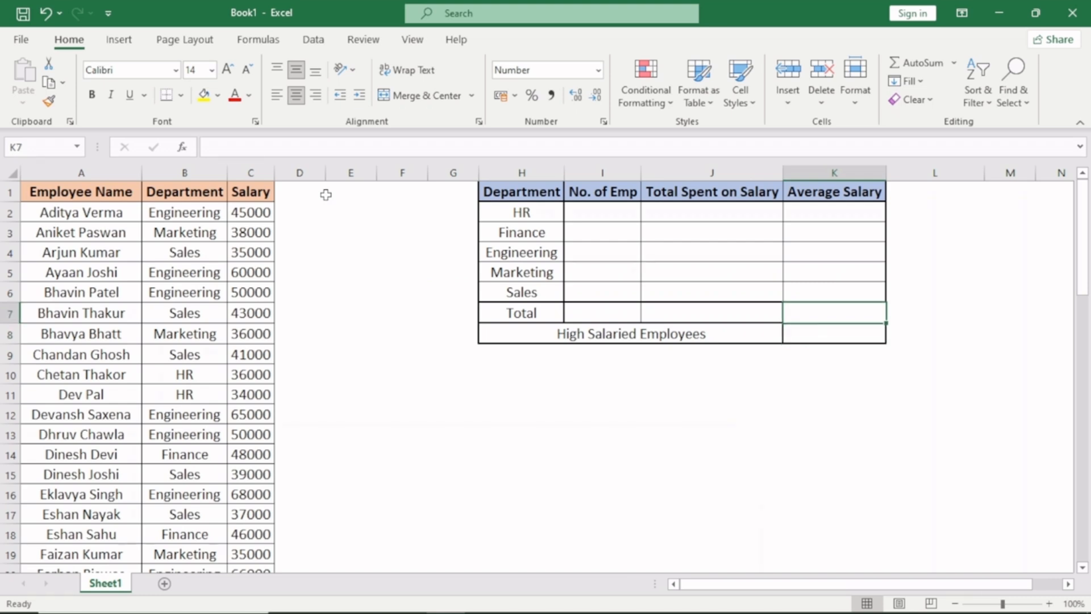
pyautogui.click(204, 95)
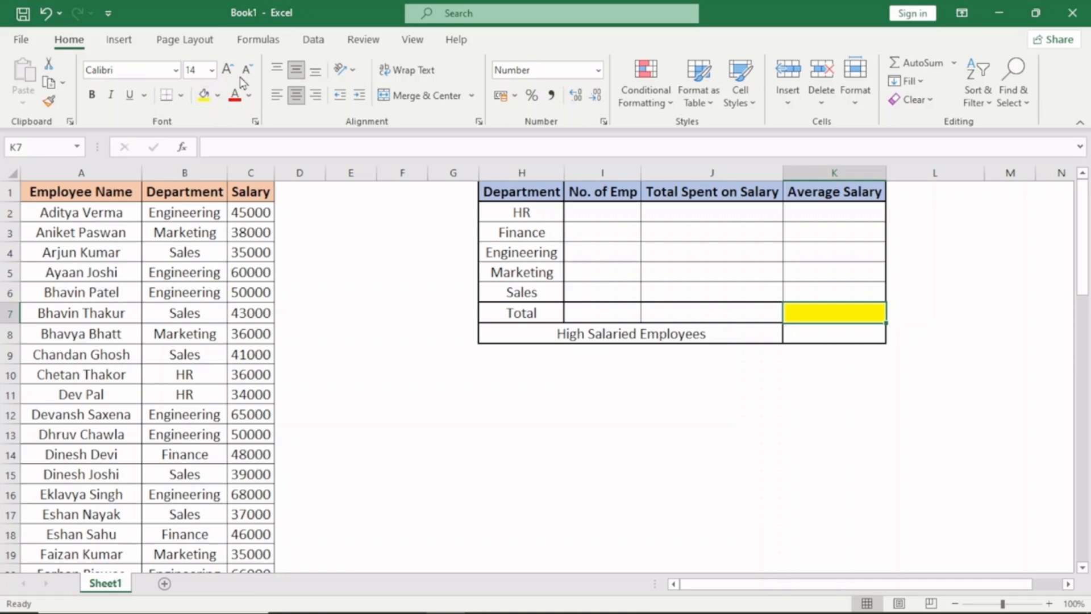
# - Enter the formula =COUNTIF(B:B,H2) in I2 to count the HR employees
pyautogui.click(603, 212)
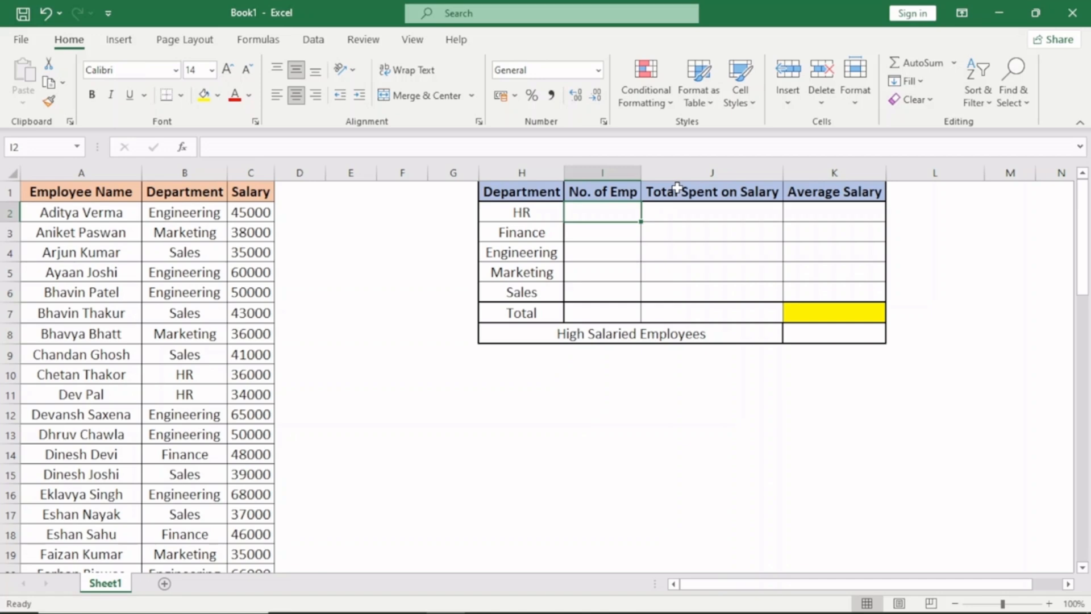
pyautogui.write('=cou')
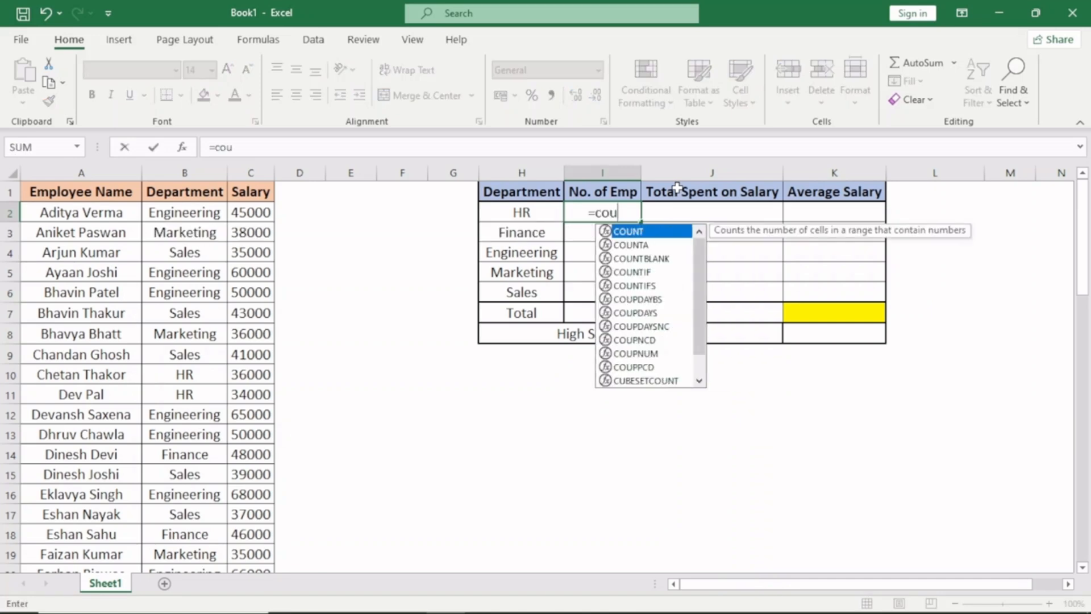
pyautogui.write('ntif')
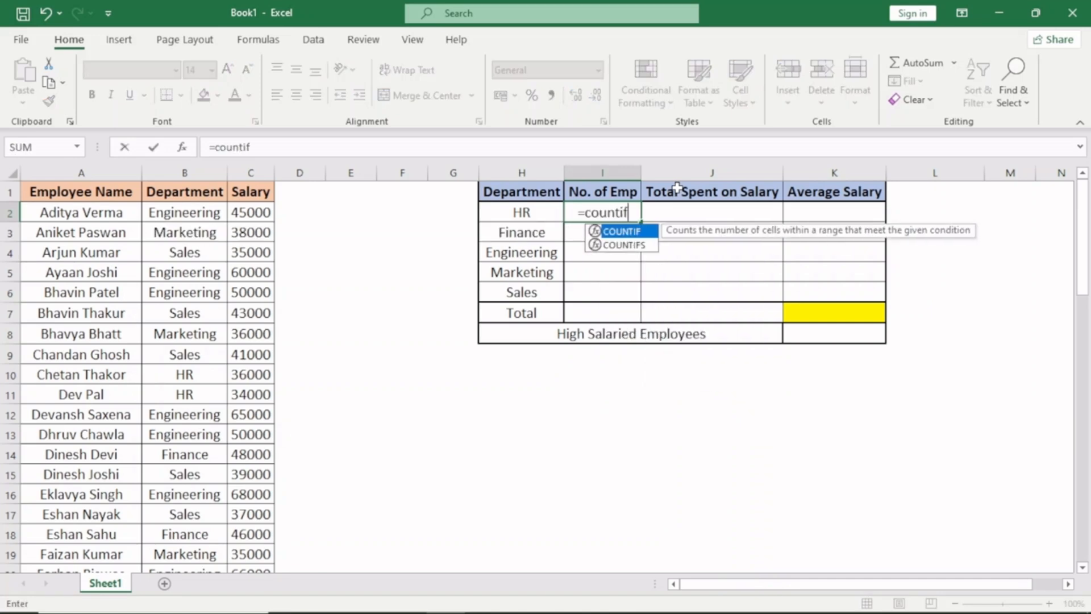
pyautogui.press('Tab')
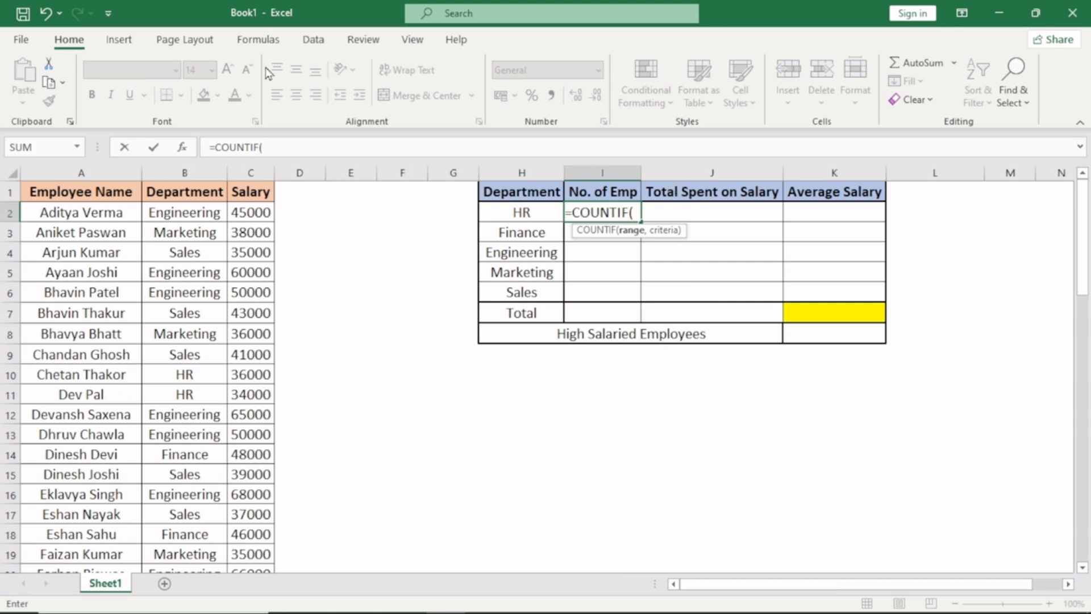
pyautogui.click(185, 177)
pyautogui.click(185, 176)
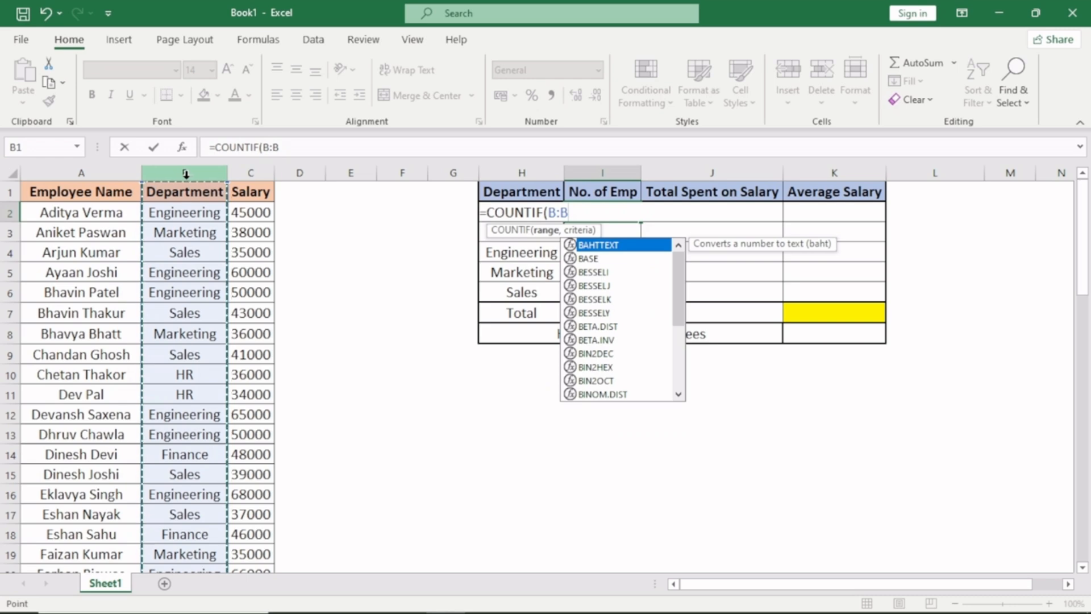
pyautogui.write(',')
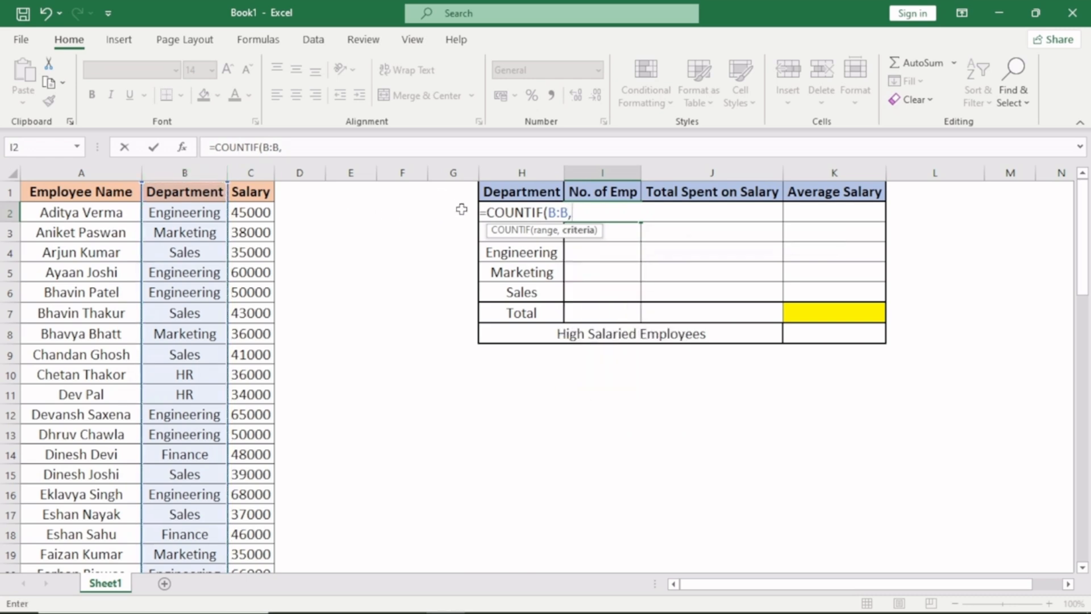
pyautogui.click(458, 210)
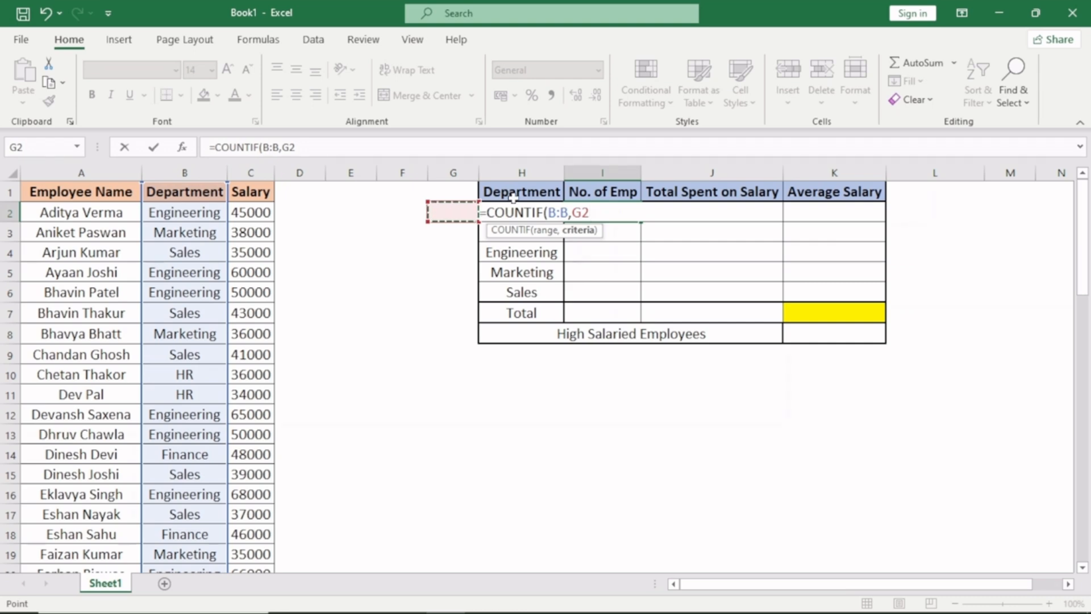
pyautogui.press('Right')
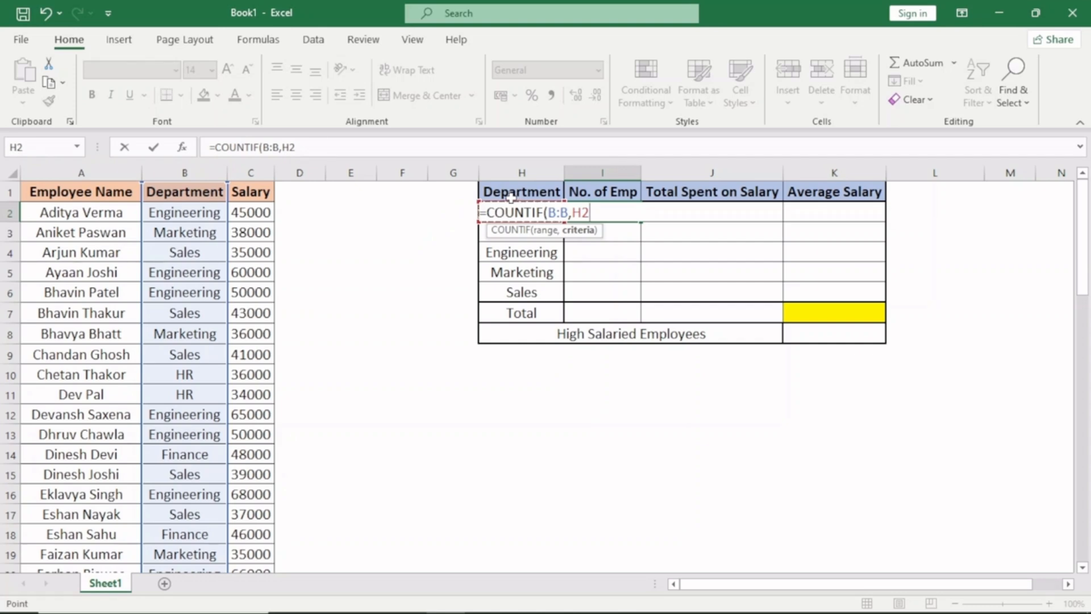
pyautogui.click(453, 211)
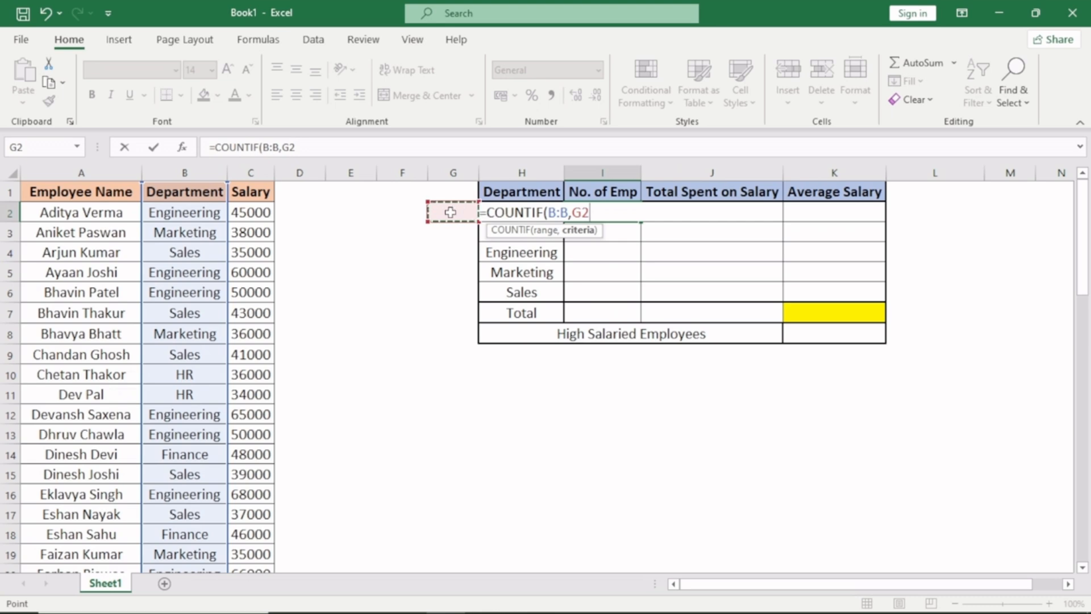
pyautogui.press('Right')
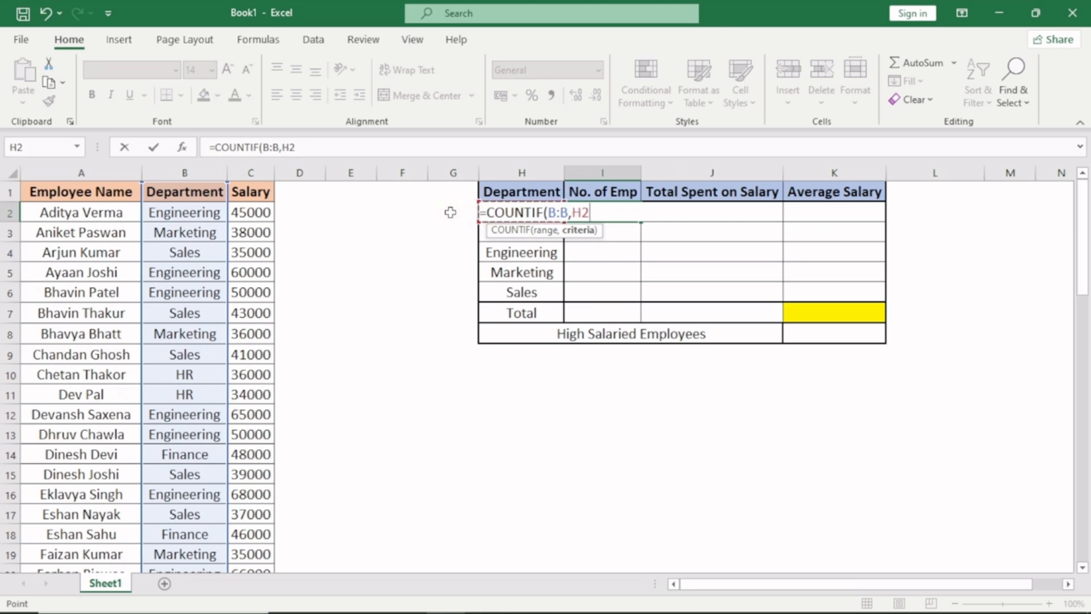
pyautogui.write(')')
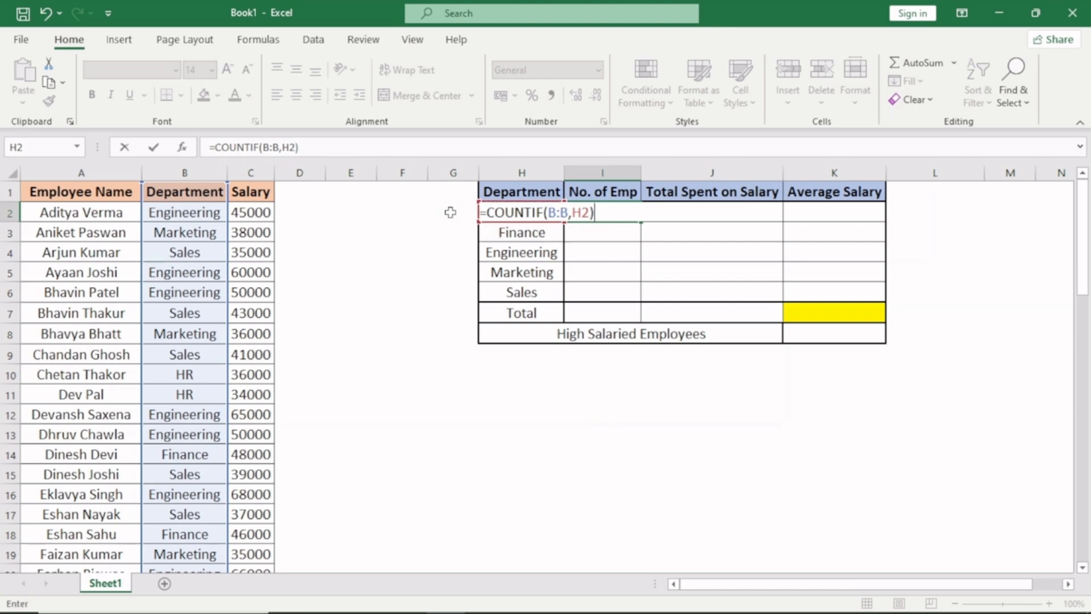
pyautogui.press('Return')
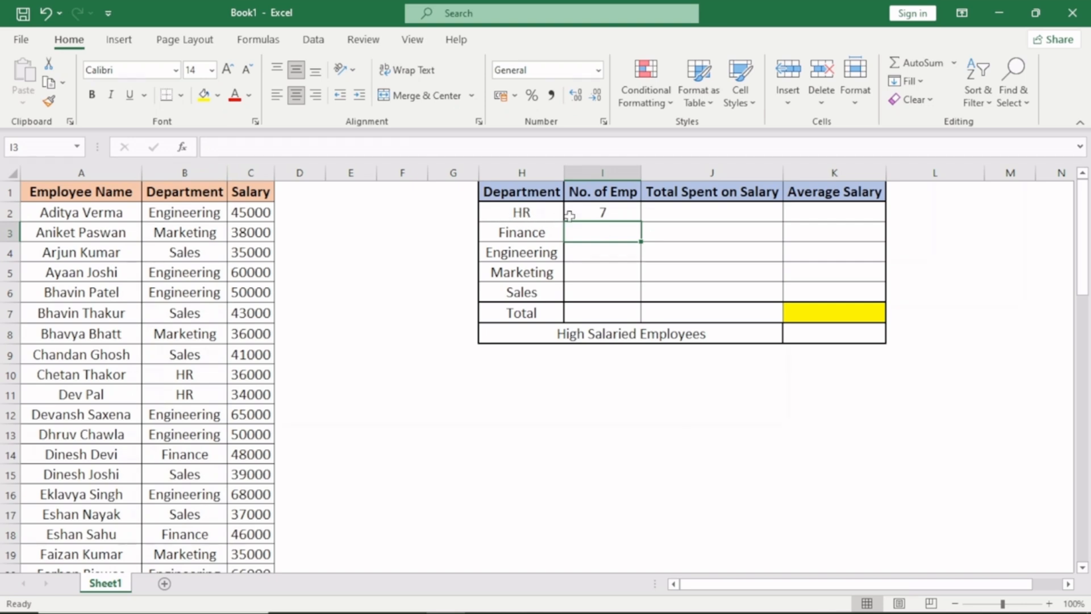
pyautogui.click(588, 211)
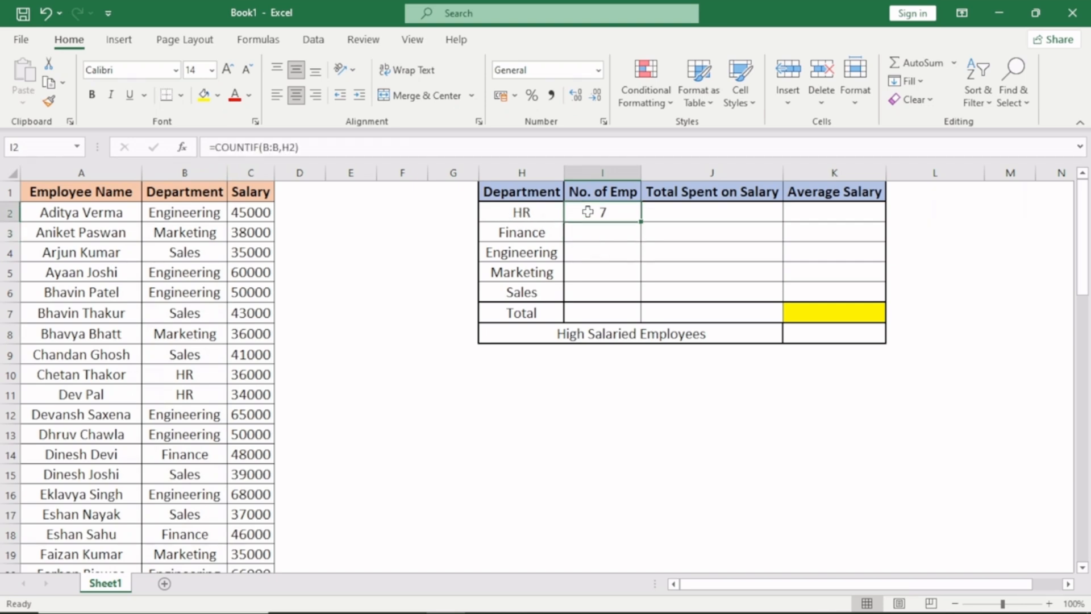
pyautogui.hotkey('shift', 'Down')
pyautogui.hotkey('shift', 'Down')
pyautogui.hotkey('shift', 'Down')
pyautogui.hotkey('shift', 'Down')
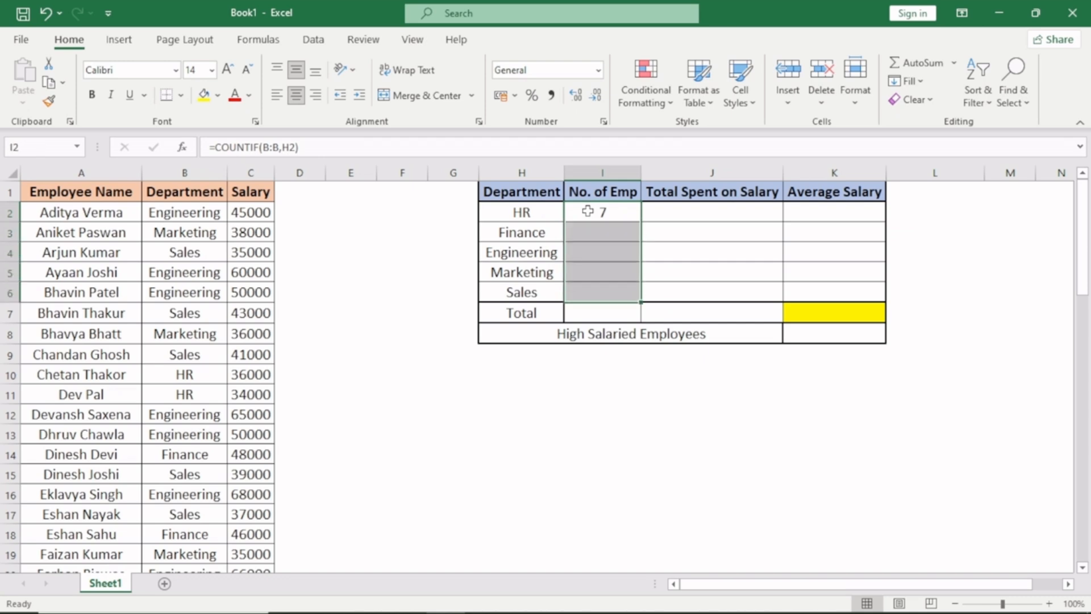
pyautogui.click(588, 211)
pyautogui.hotkey('ctrl', 'c')
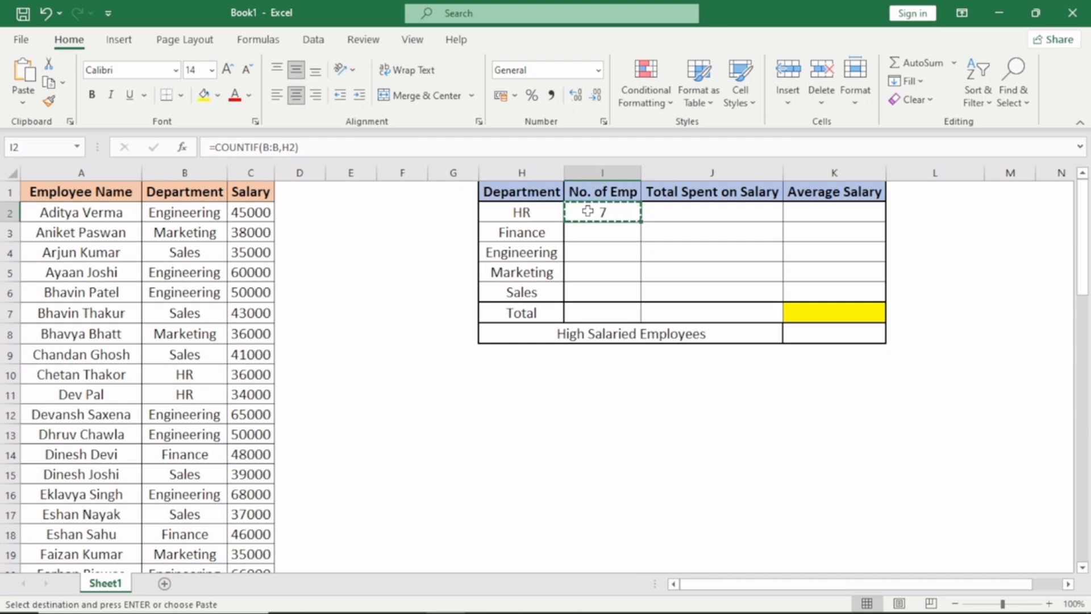
pyautogui.press('Escape')
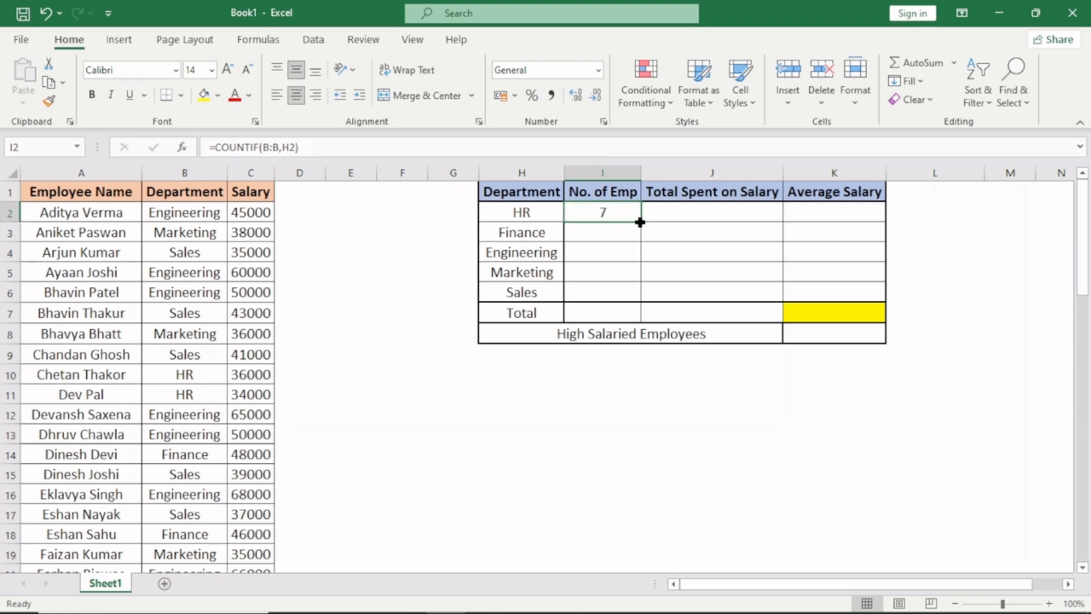
# - Fill the COUNTIF formula from I2 down to I6 for the other departments and check the copied cells
pyautogui.moveTo(639, 222); pyautogui.dragTo(639, 299)
pyautogui.press('Up')
pyautogui.press('Down')
pyautogui.press('Down')
pyautogui.press('Down')
pyautogui.press('Down')
pyautogui.press('Down')
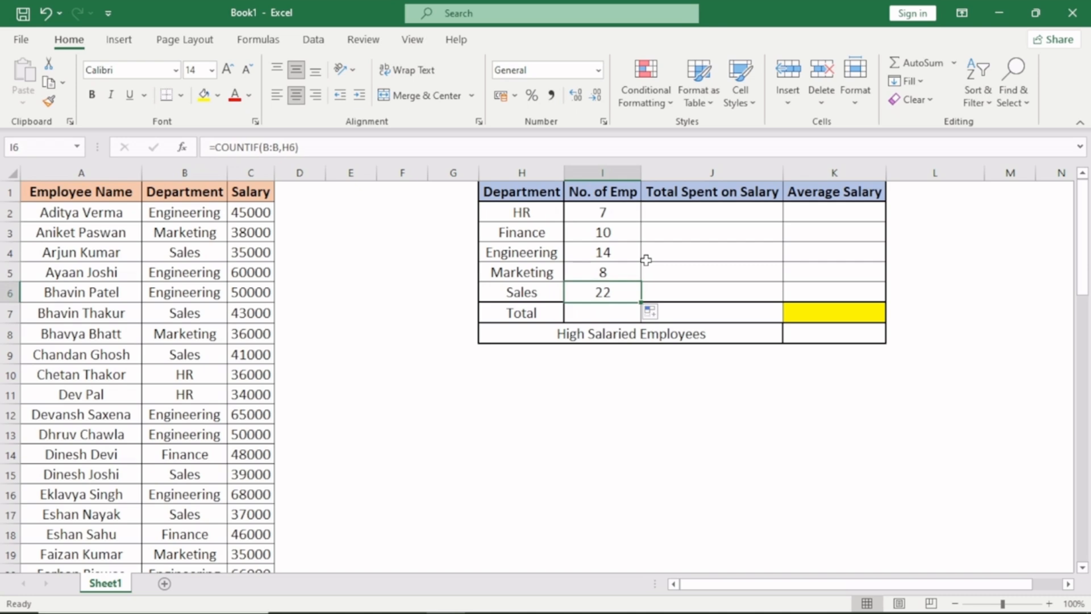
# - Enter the formula =SUMIF(B:B,H2,C:C) in J2 to total the salaries of the HR department
pyautogui.press('Right')
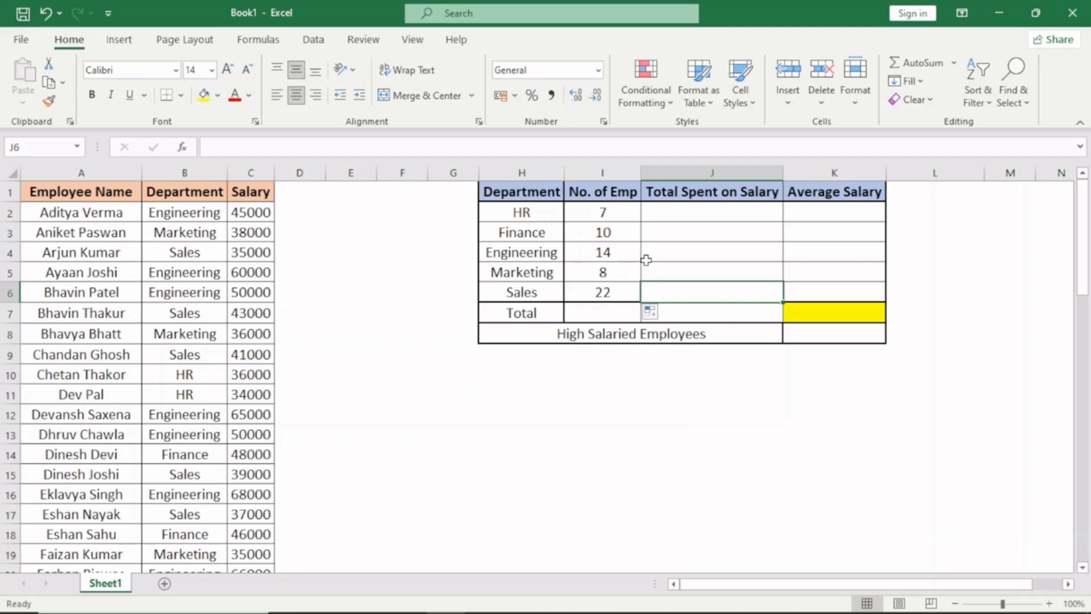
pyautogui.press('Up')
pyautogui.press('Up')
pyautogui.press('Up')
pyautogui.press('Up')
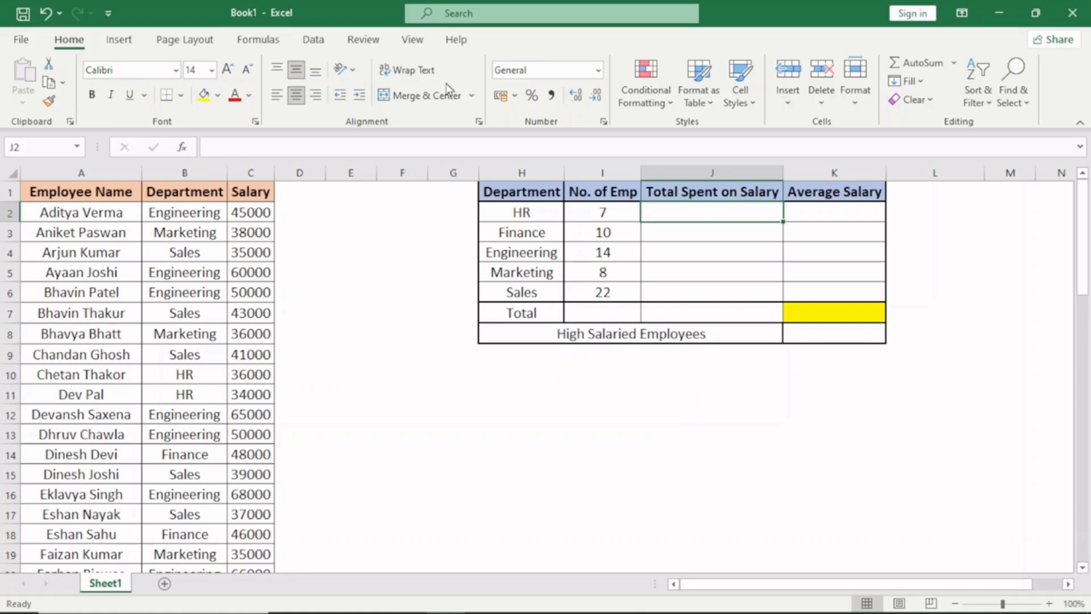
pyautogui.write('=')
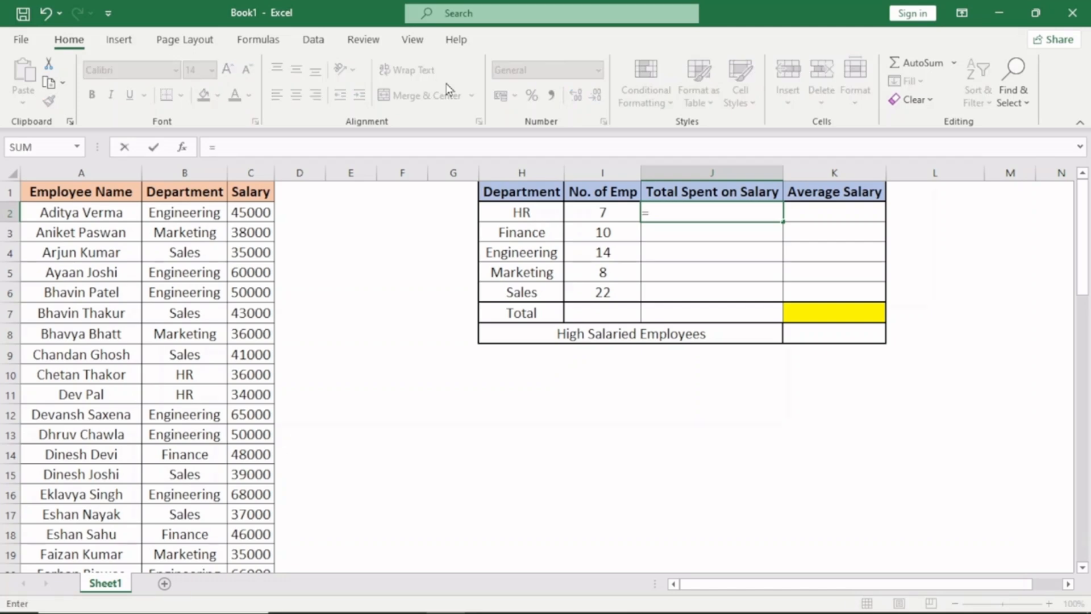
pyautogui.write('sumif')
pyautogui.press('Tab')
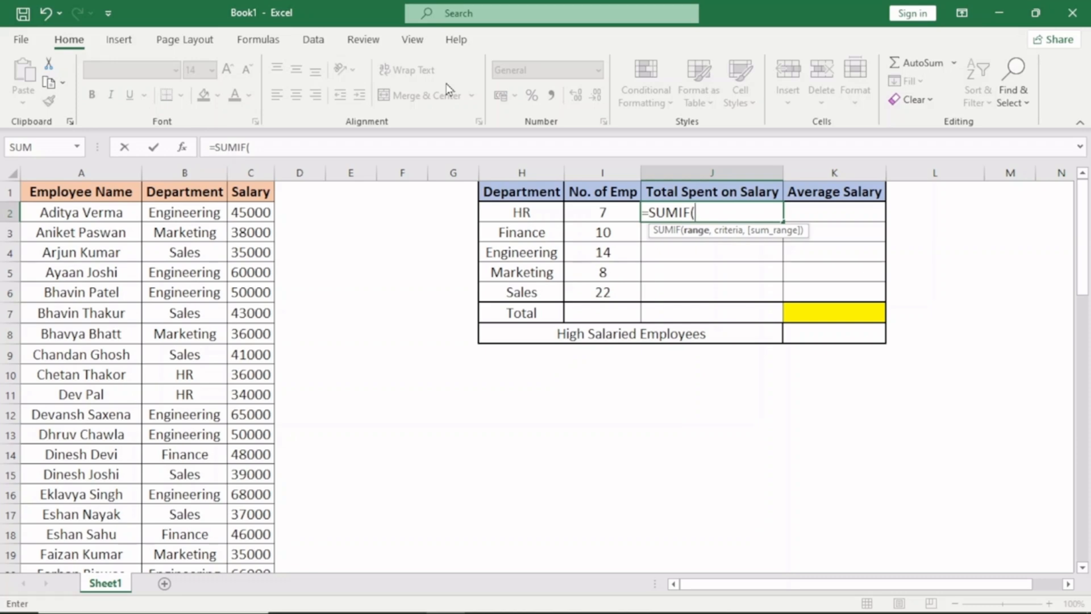
pyautogui.click(187, 169)
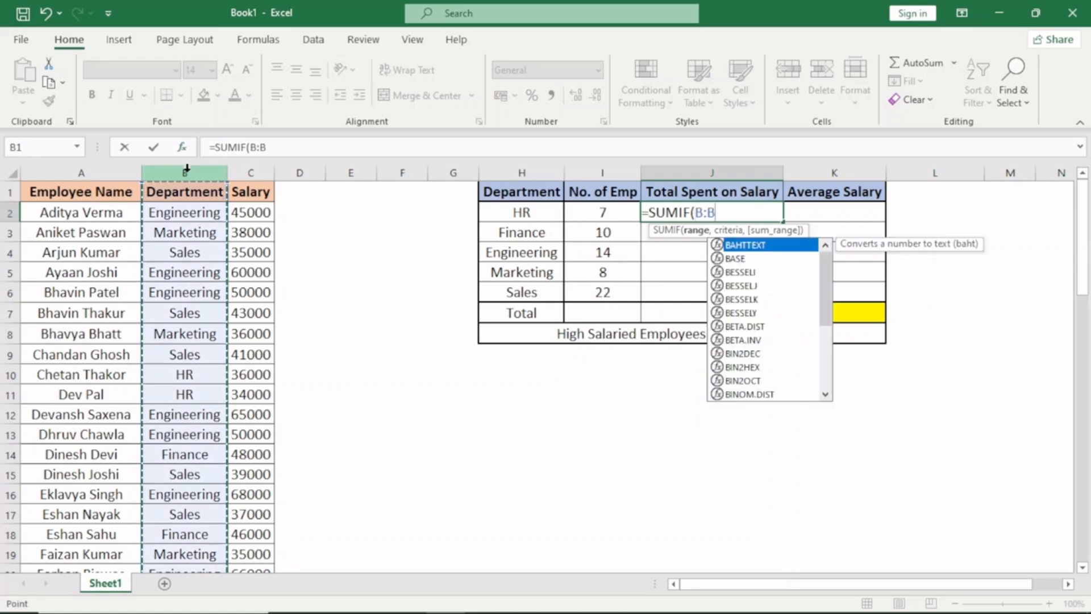
pyautogui.write(',')
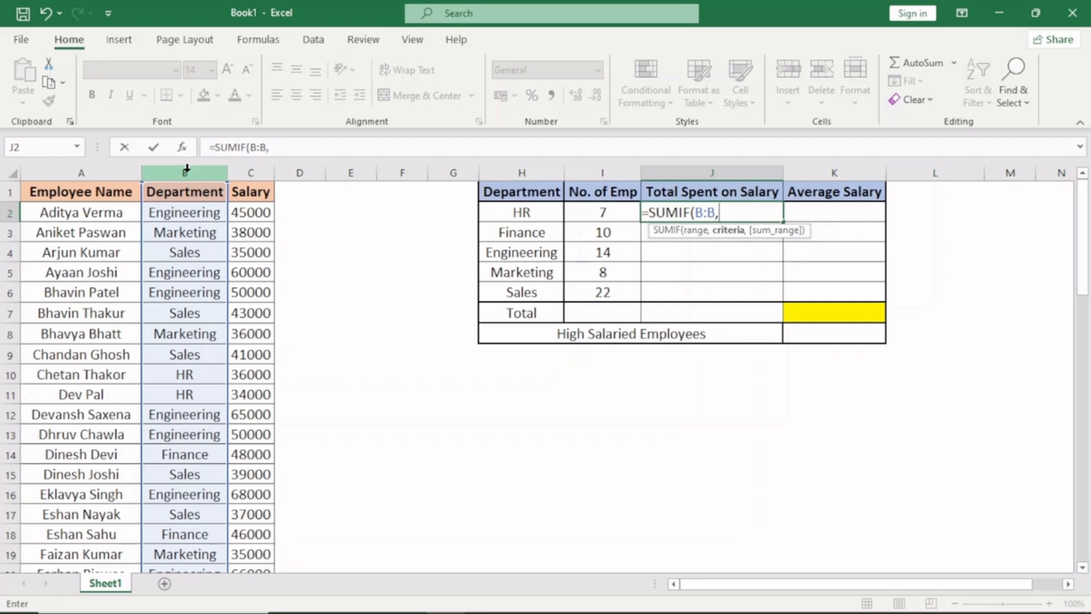
pyautogui.click(507, 213)
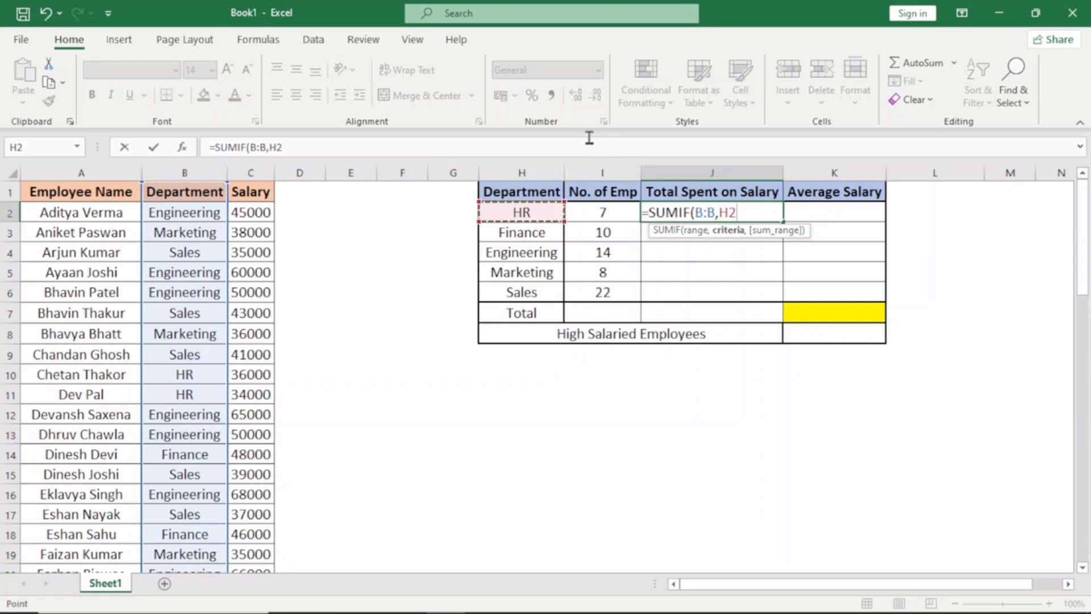
pyautogui.write(')')
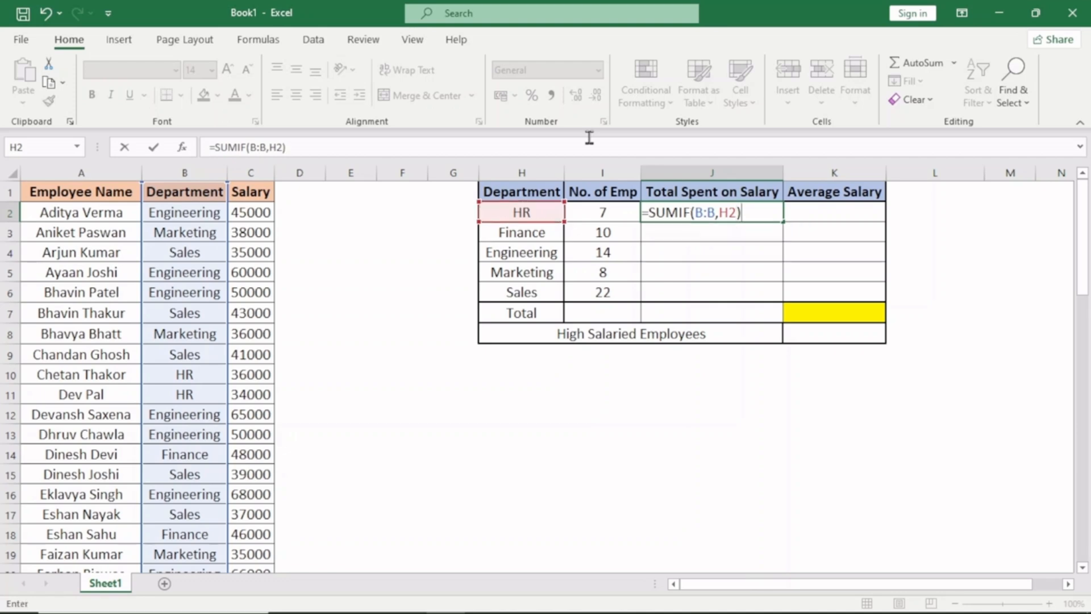
pyautogui.press('BackSpace')
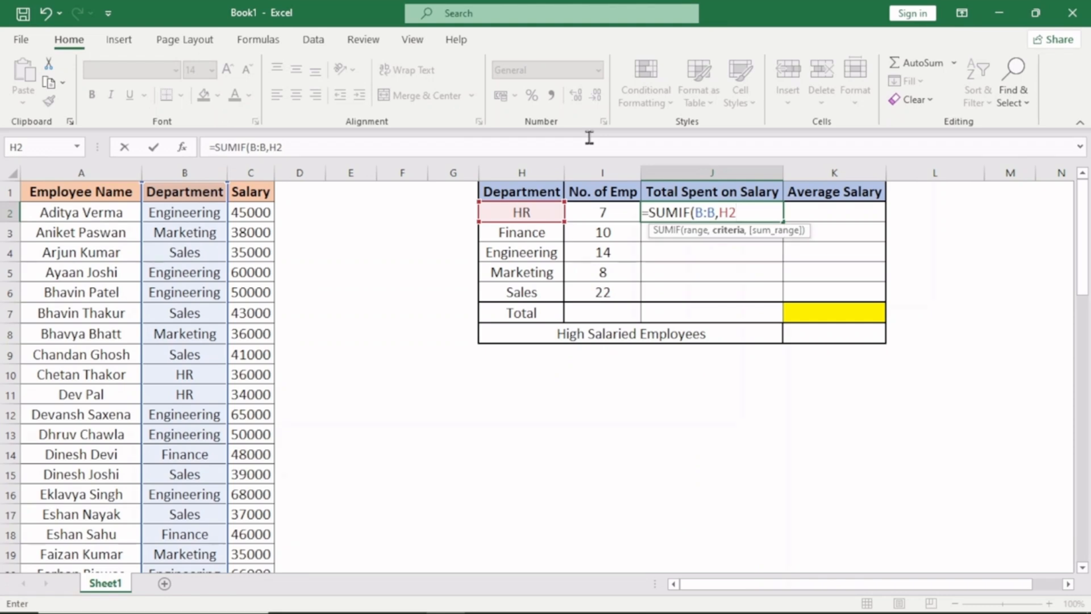
pyautogui.write(',')
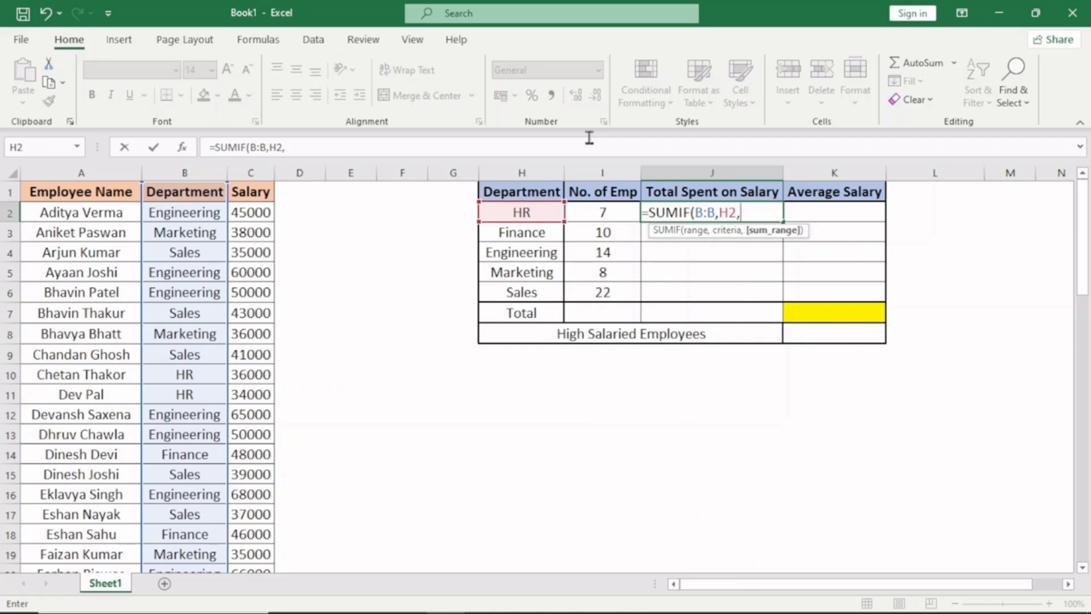
pyautogui.click(259, 167)
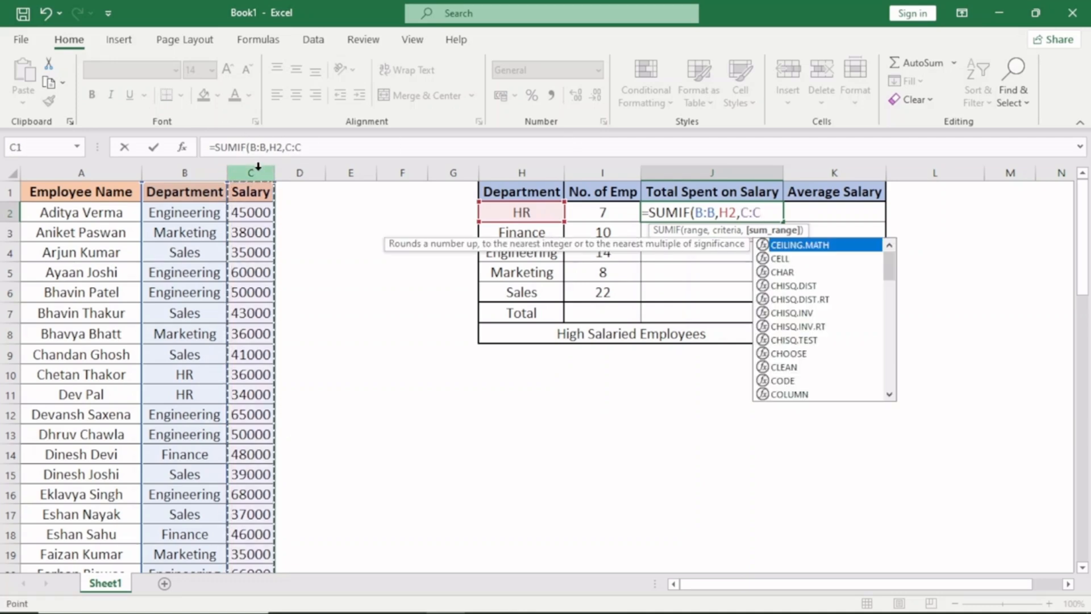
pyautogui.write(')')
pyautogui.press('Return')
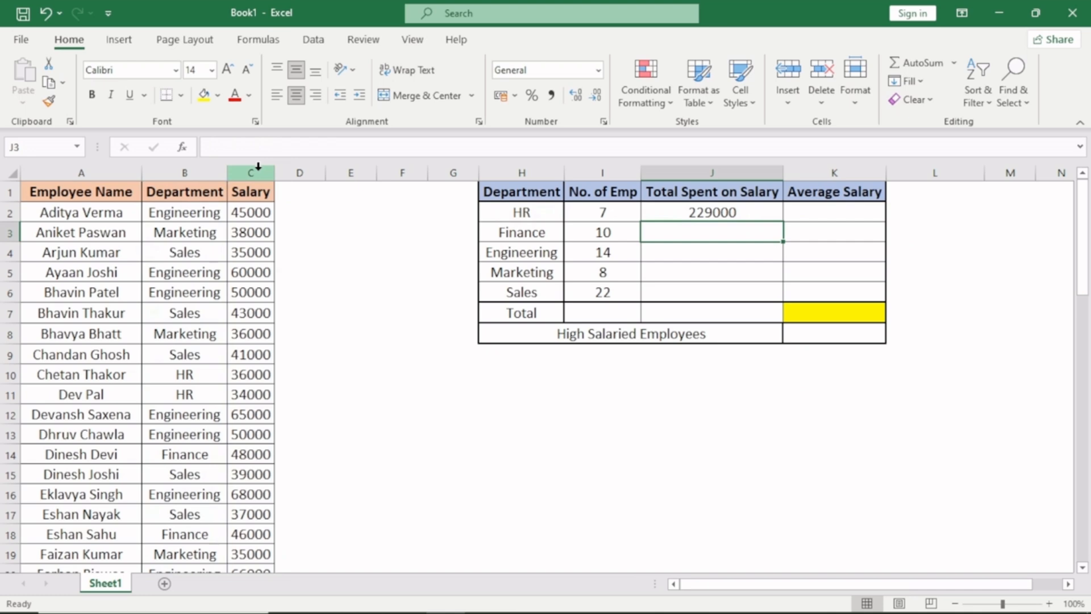
# - Fill the SUMIF formula from J2 down to J6 for the remaining departments and review the department names
pyautogui.press('Up')
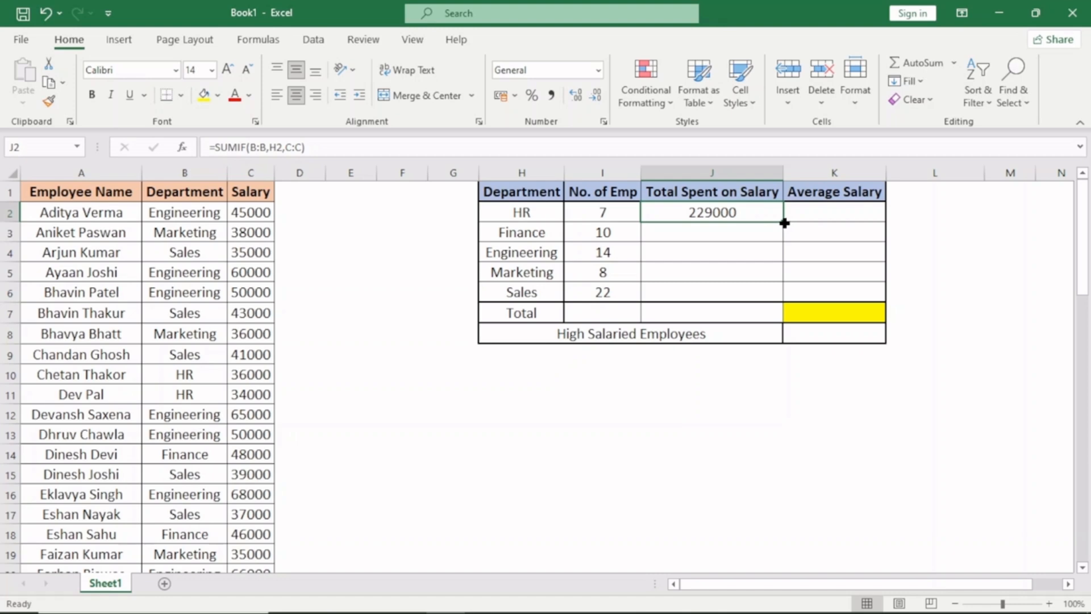
pyautogui.moveTo(784, 223); pyautogui.dragTo(791, 303)
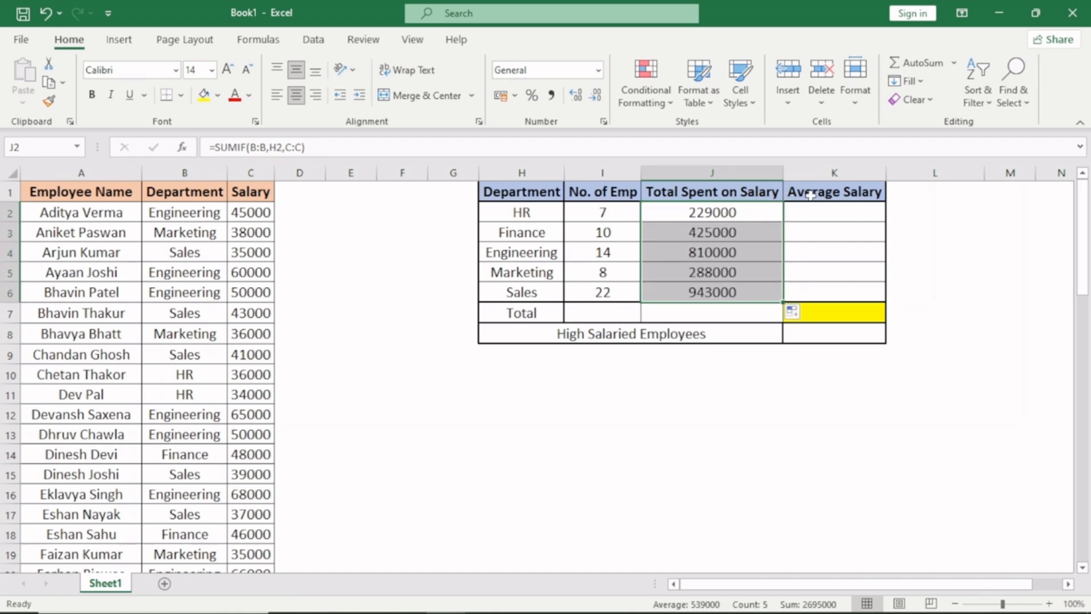
pyautogui.moveTo(528, 214); pyautogui.dragTo(526, 292)
pyautogui.click(526, 292)
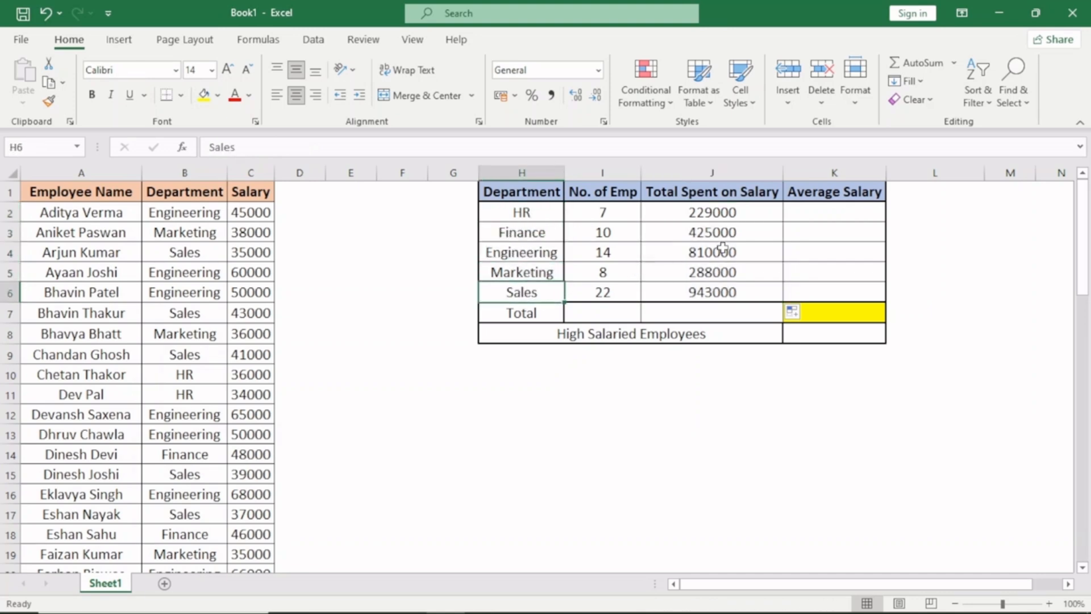
# - Enter the formula =AVERAGEIF(B:B,H2,C:C) in K2 to calculate the average HR salary
pyautogui.click(816, 212)
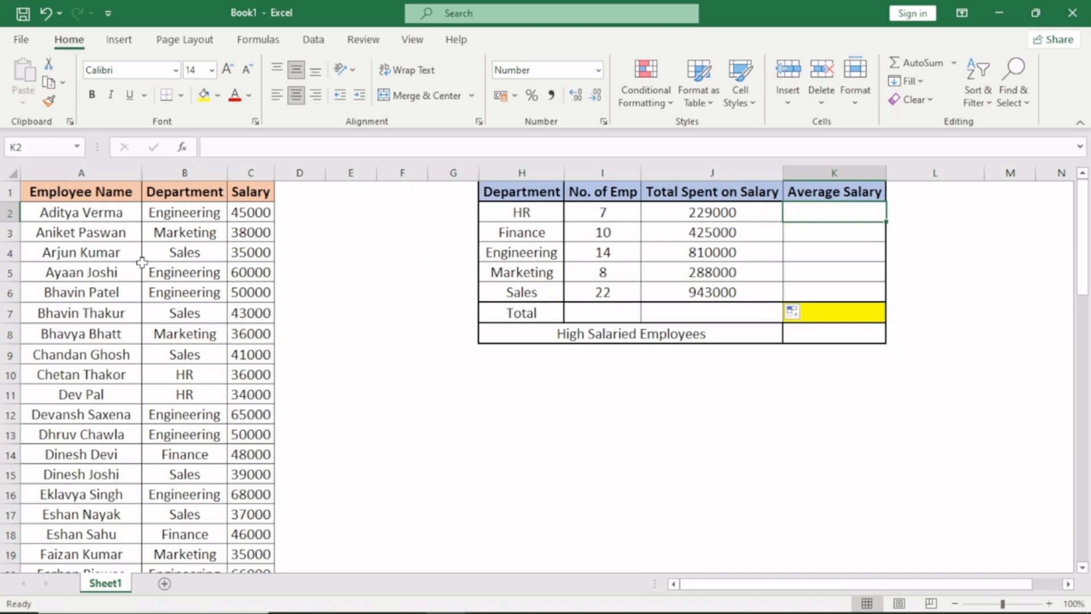
pyautogui.write('=aver')
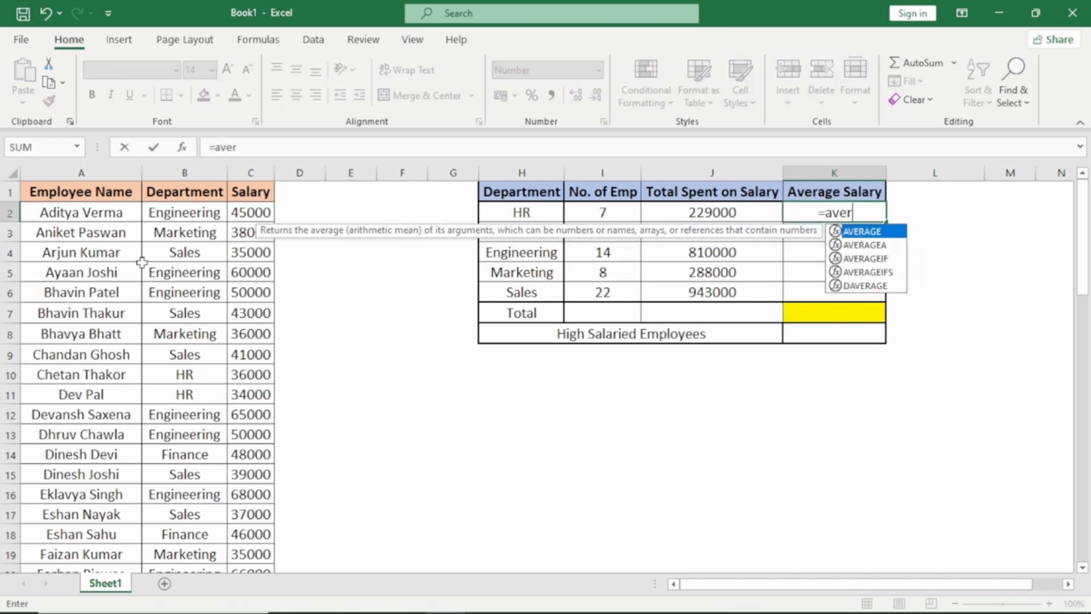
pyautogui.write('ageif')
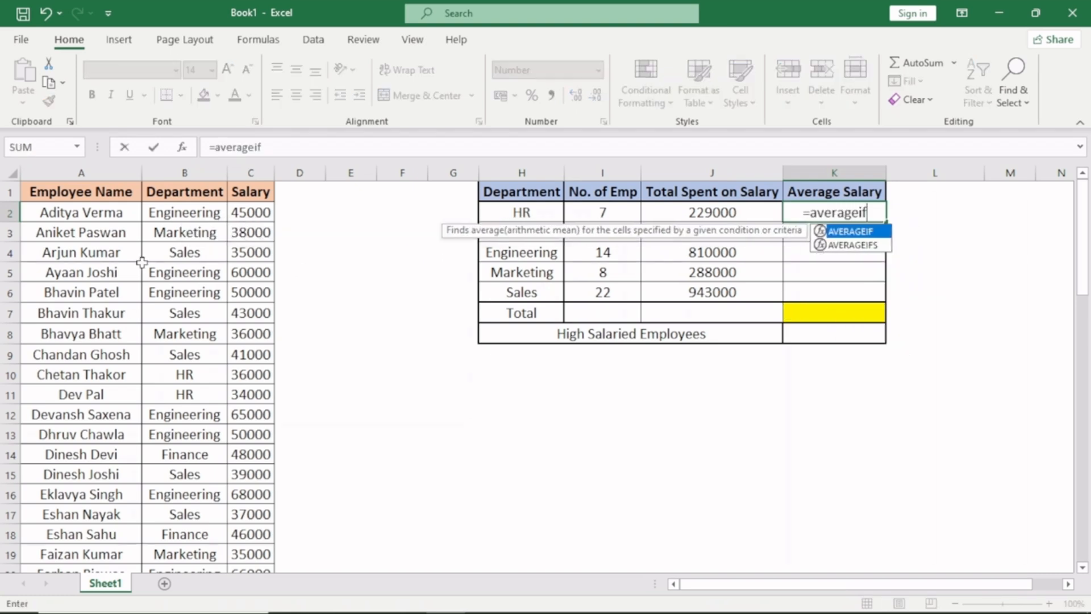
pyautogui.write('(')
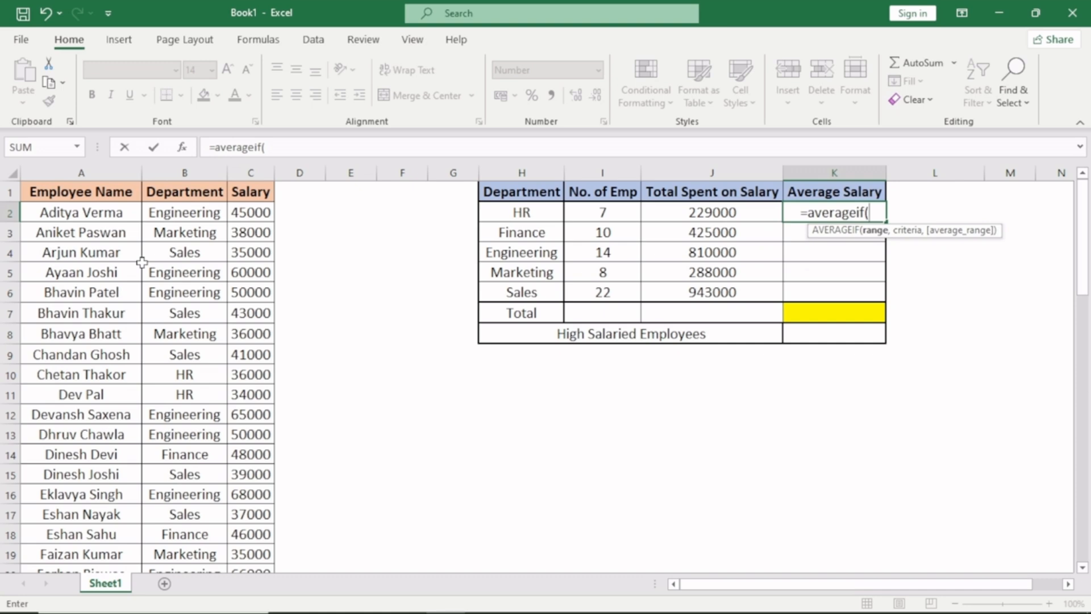
pyautogui.click(205, 172)
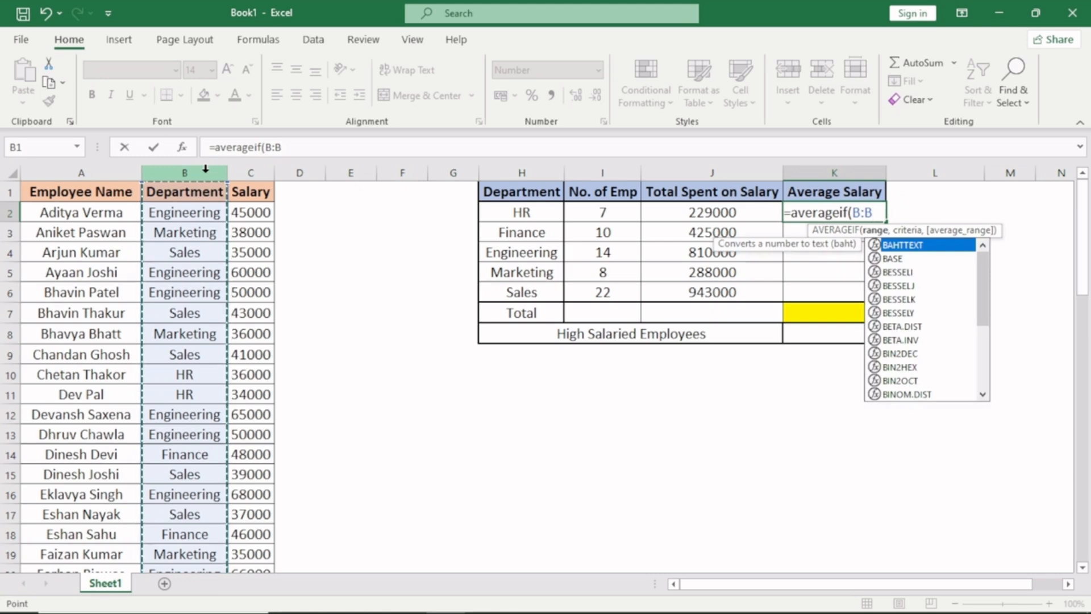
pyautogui.write(',')
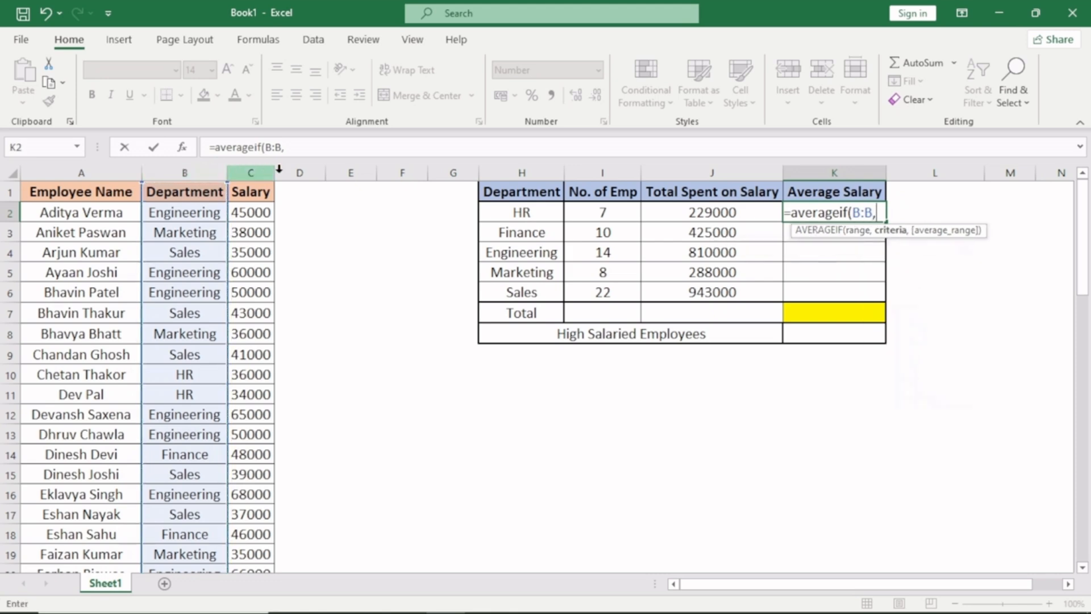
pyautogui.click(494, 212)
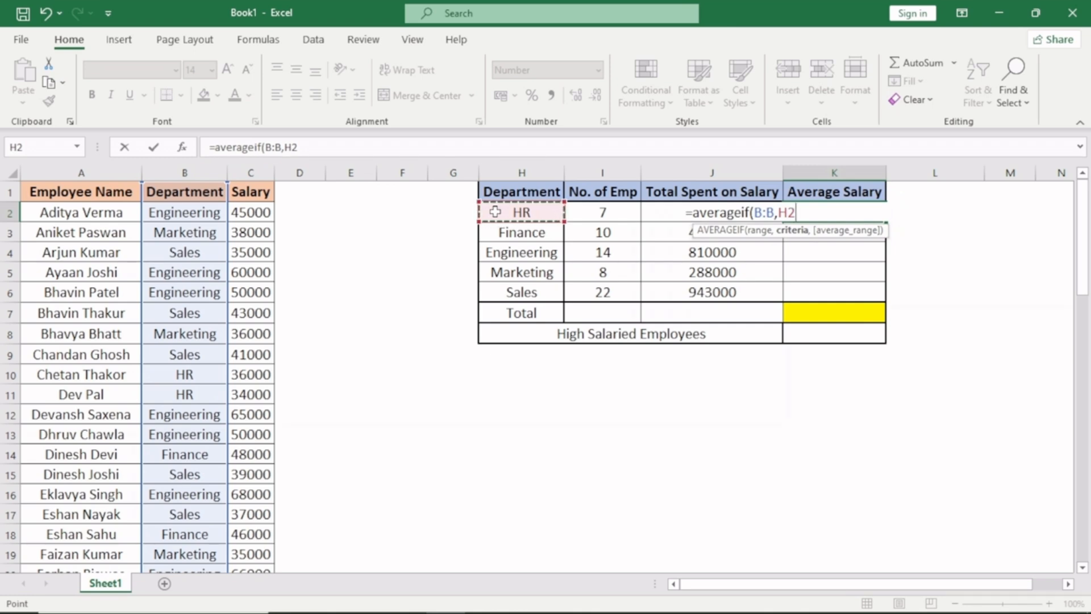
pyautogui.write(',')
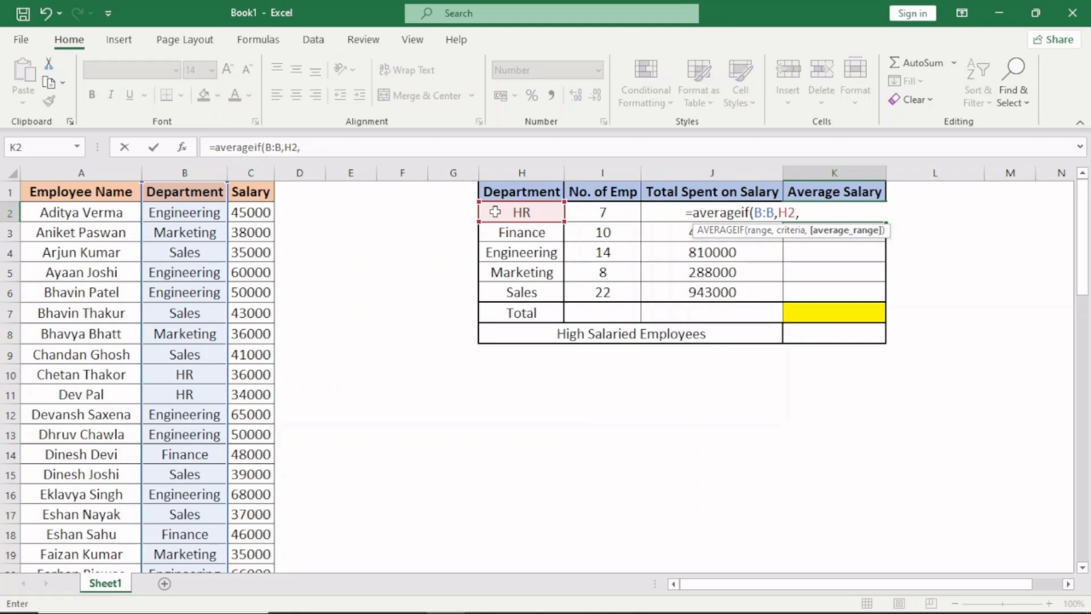
pyautogui.click(250, 173)
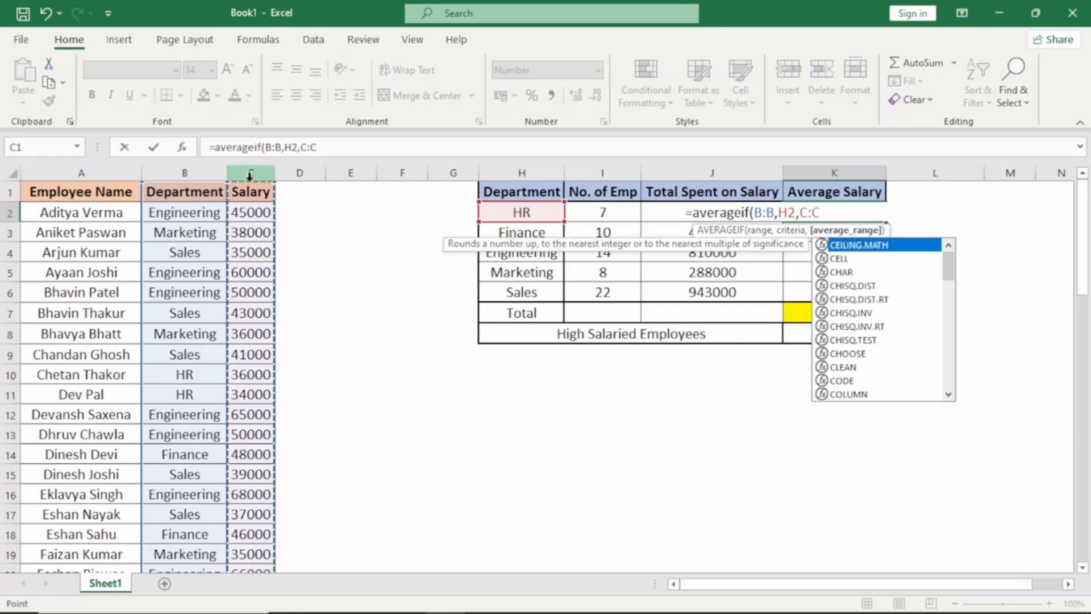
pyautogui.write(')')
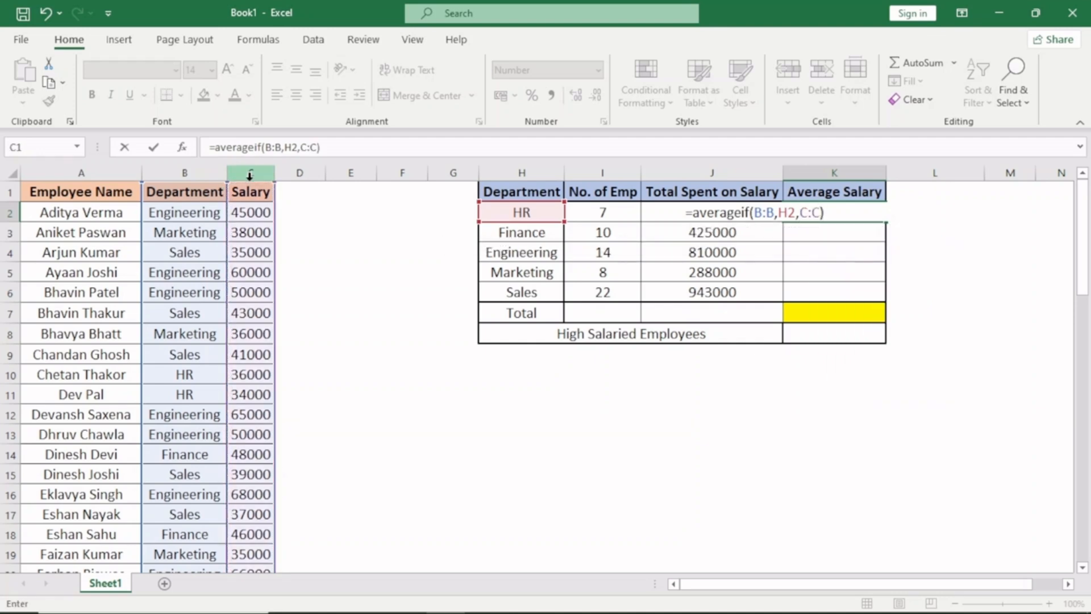
pyautogui.press('Return')
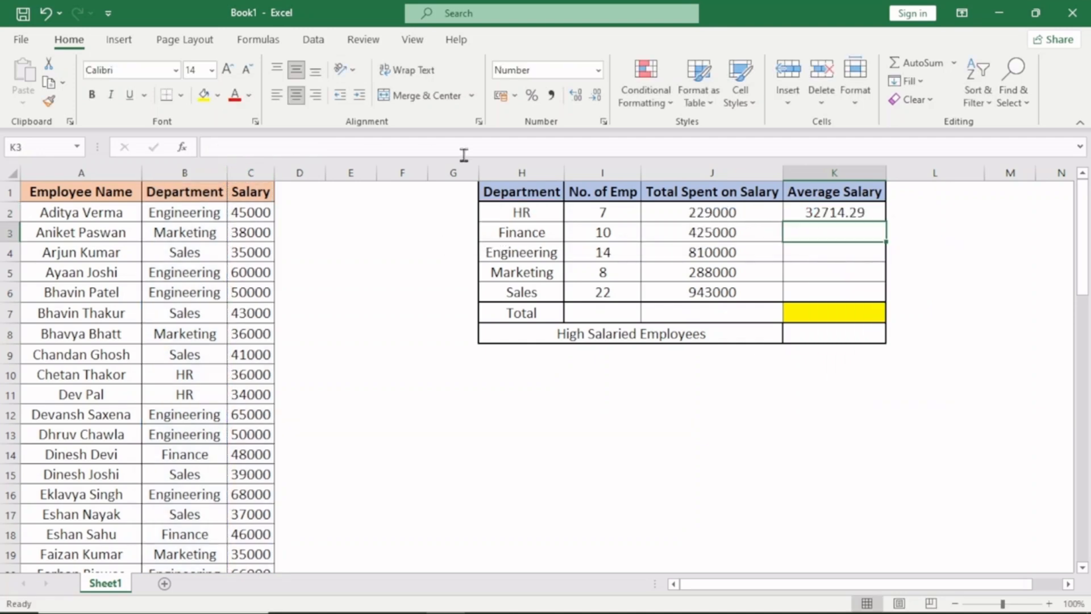
# - Fill the AVERAGEIF formula from K2 down to K6 for the remaining departments
pyautogui.click(812, 210)
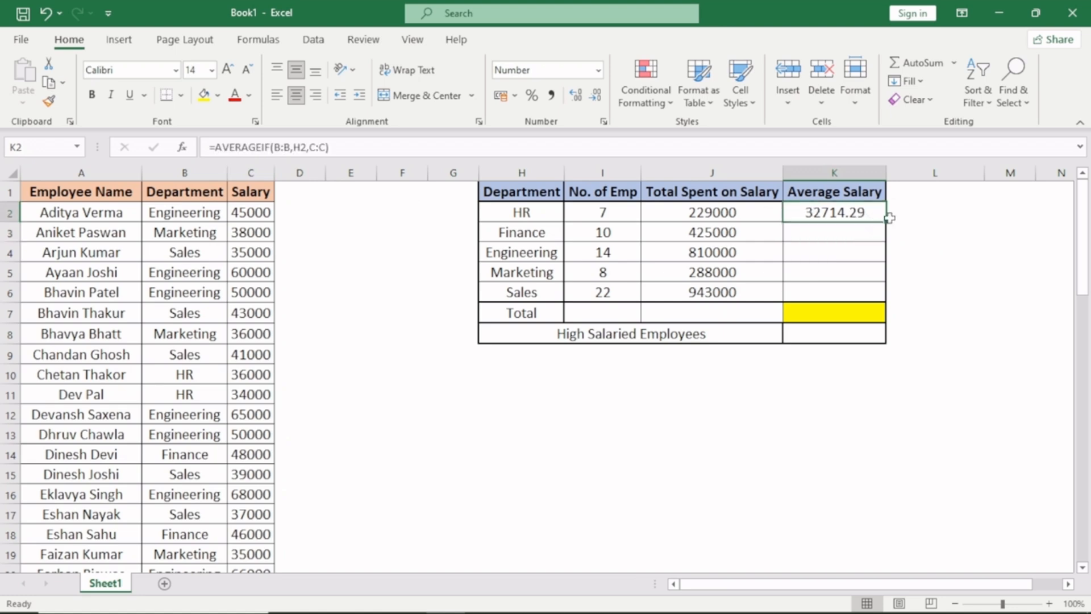
pyautogui.moveTo(884, 220); pyautogui.dragTo(882, 295)
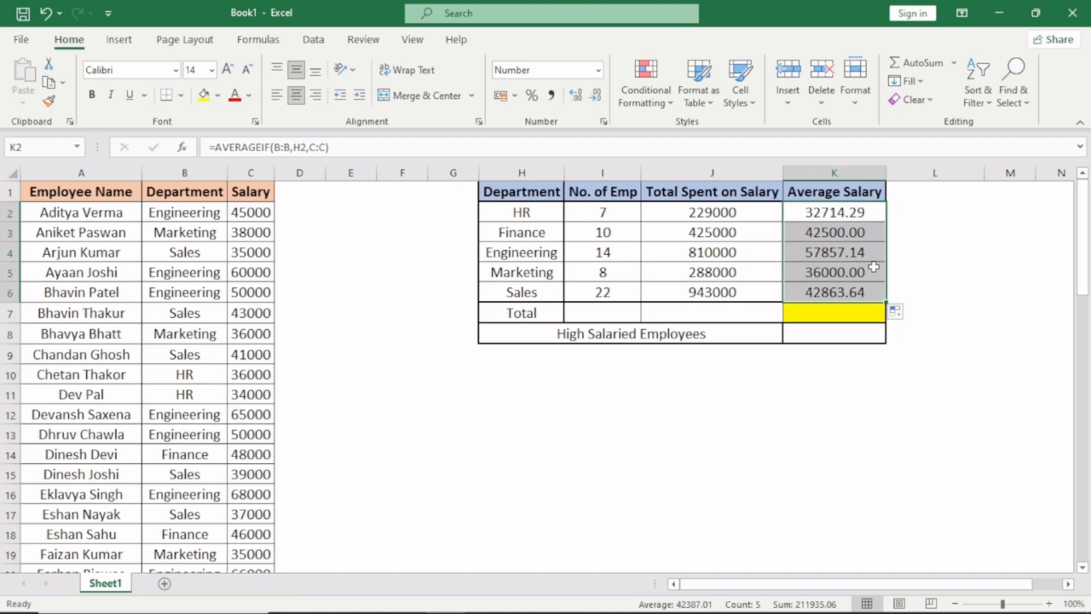
pyautogui.click(847, 254)
# - Enter the formula =SUM(I2:I6) in the Total row's employee count cell, I7
pyautogui.click(578, 312)
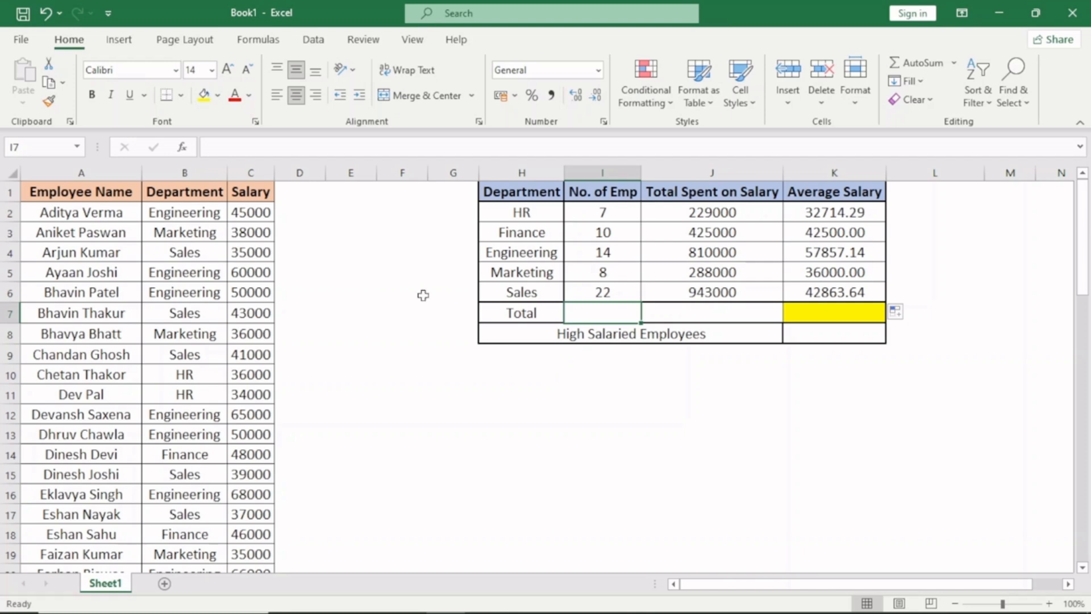
pyautogui.write('=sum')
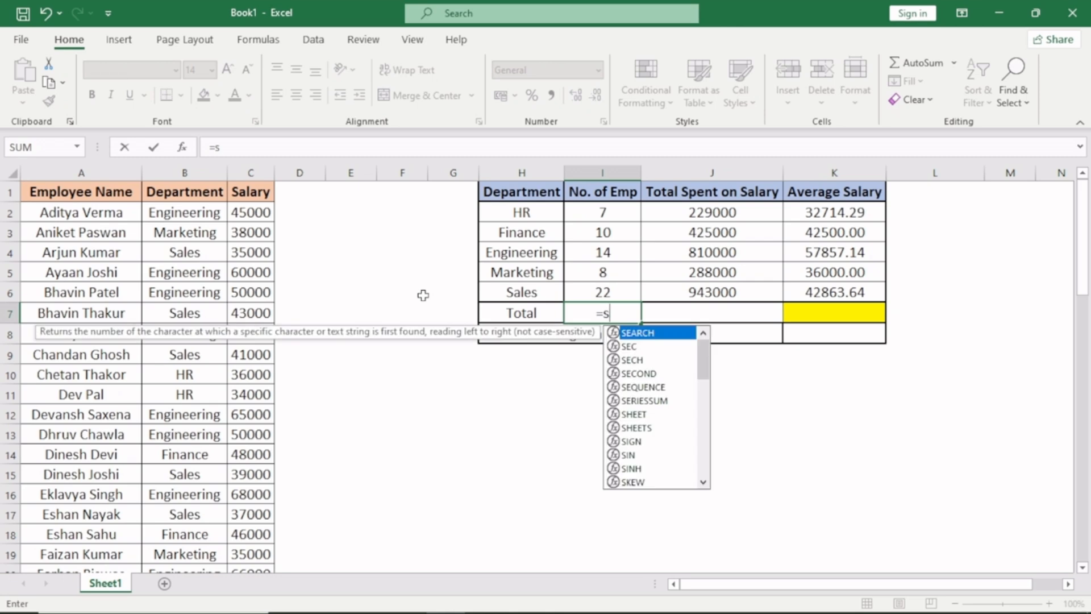
pyautogui.press('Tab')
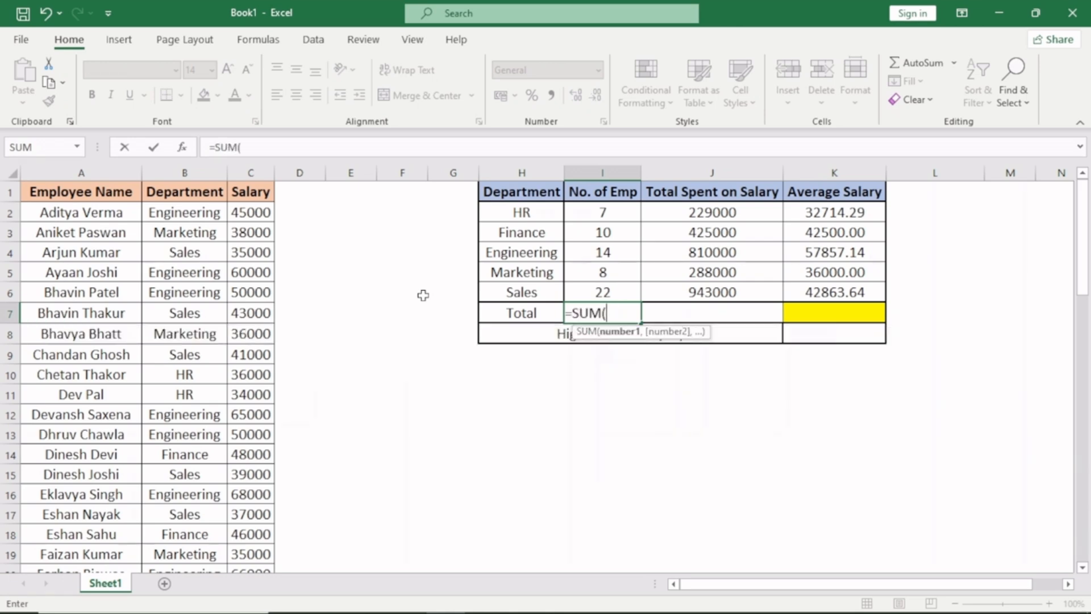
pyautogui.press('Up')
pyautogui.hotkey('shift', 'Up')
pyautogui.hotkey('shift', 'Up')
pyautogui.hotkey('shift', 'Up')
pyautogui.hotkey('shift', 'Up')
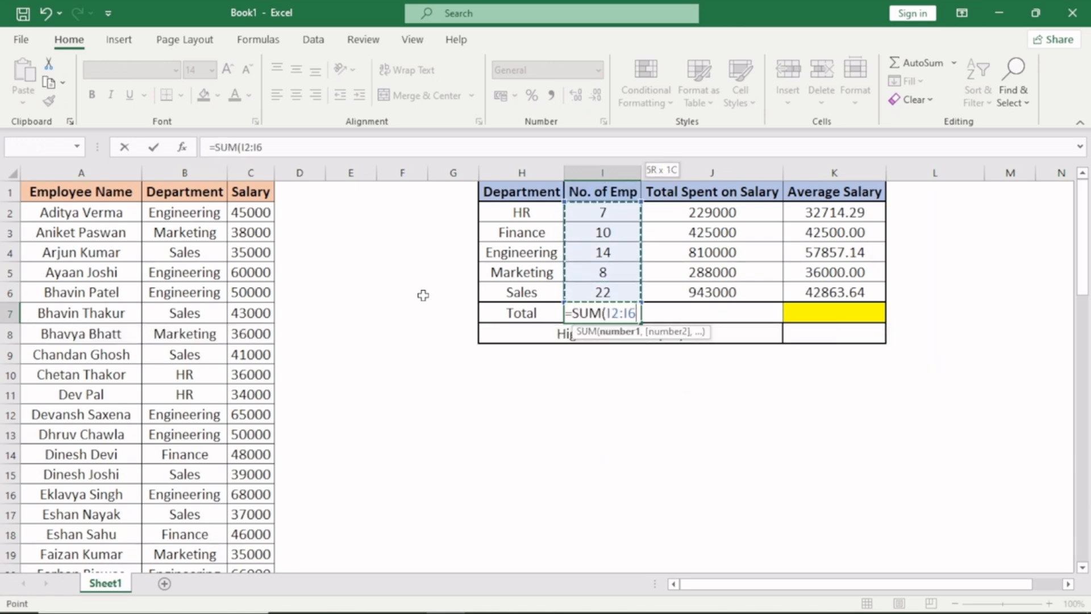
pyautogui.write(')')
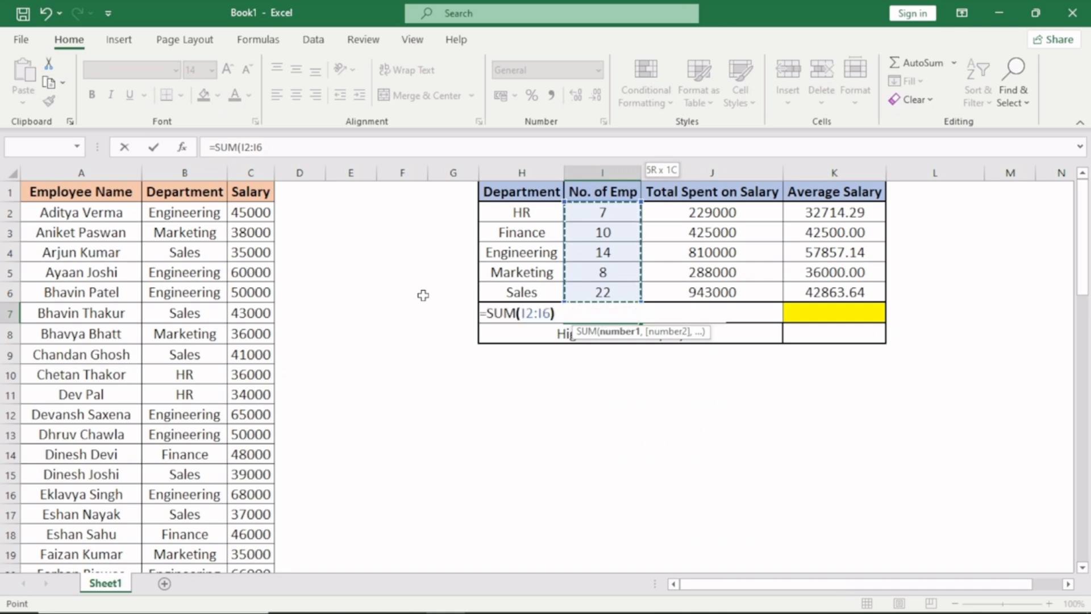
pyautogui.press('Return')
pyautogui.press('Up')
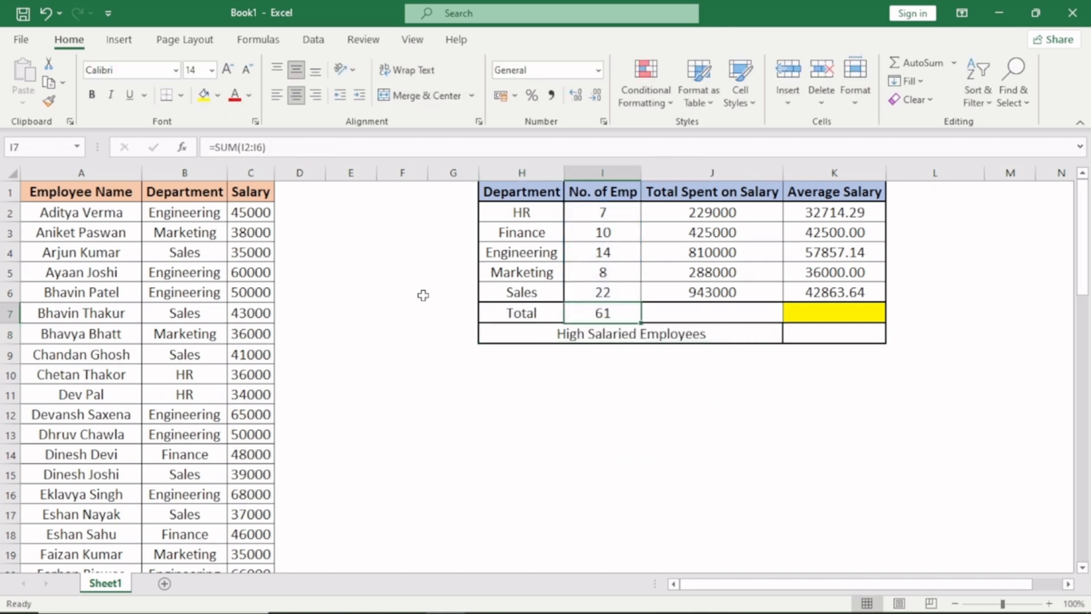
pyautogui.press('Right')
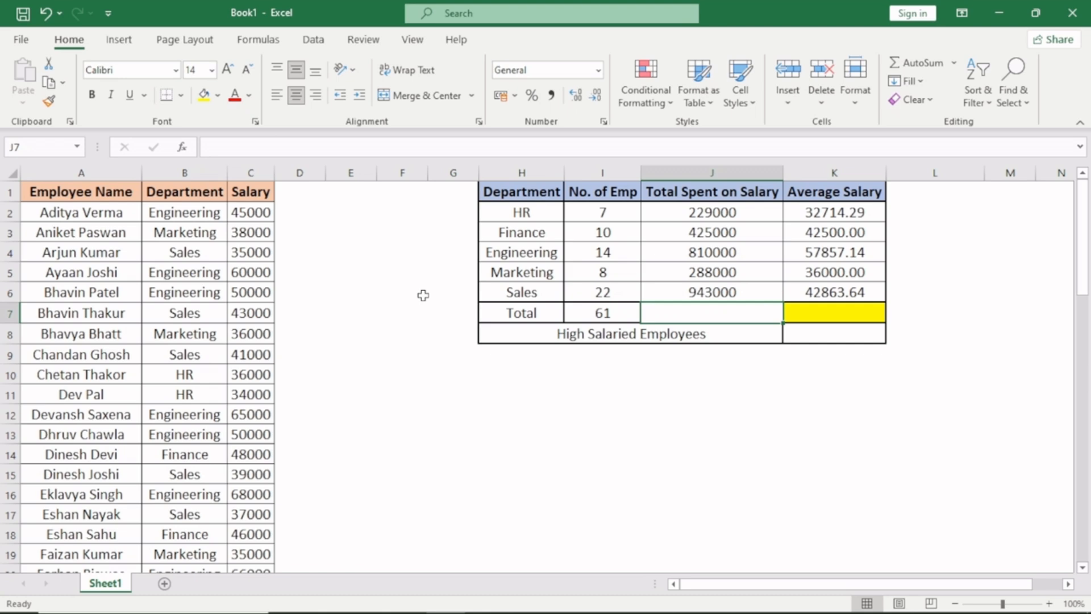
# - Enter the formula =SUM(J2:J6) in the Total row's salary cell, J7
pyautogui.write('=SUM(')
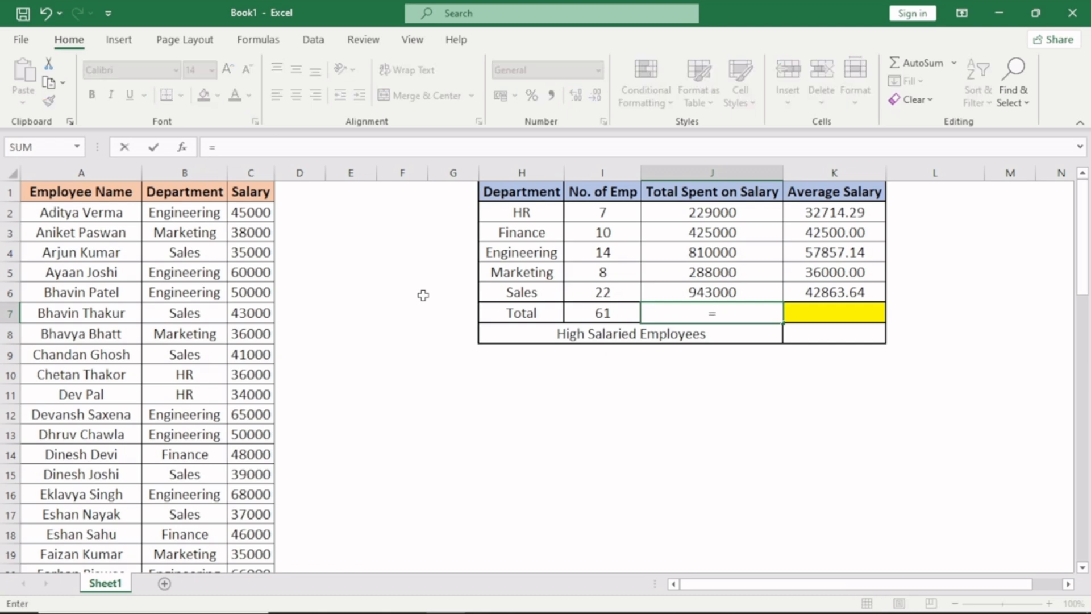
pyautogui.press('Up')
pyautogui.hotkey('shift', 'Up')
pyautogui.hotkey('shift', 'Up')
pyautogui.hotkey('shift', 'Up')
pyautogui.hotkey('shift', 'Up')
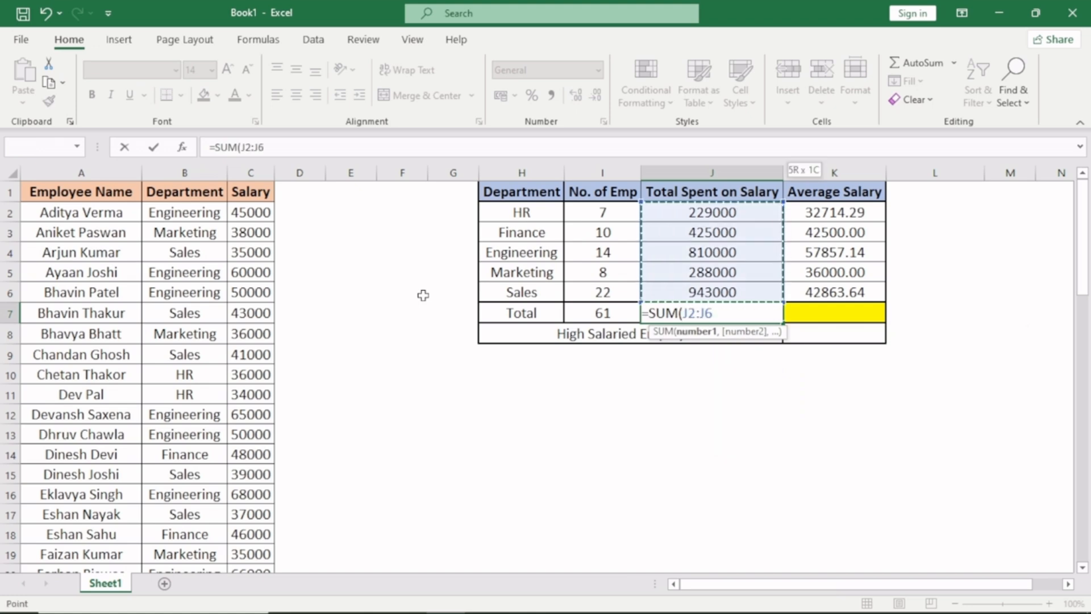
pyautogui.write(')')
pyautogui.press('Return')
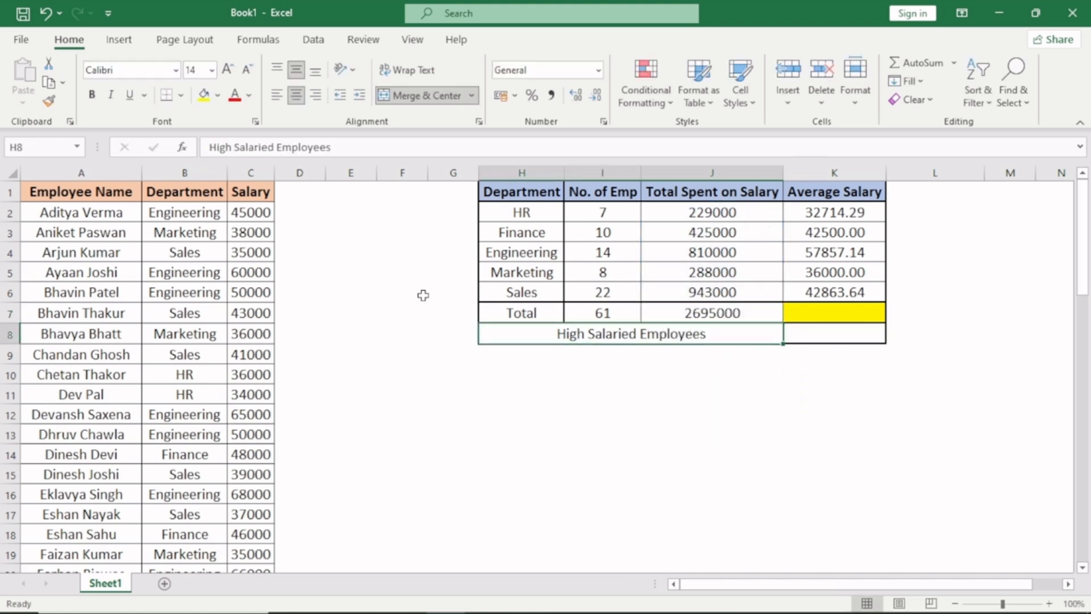
# - Clear J7 and total the department salaries there again with AutoSum over J2:J6
pyautogui.press('Up')
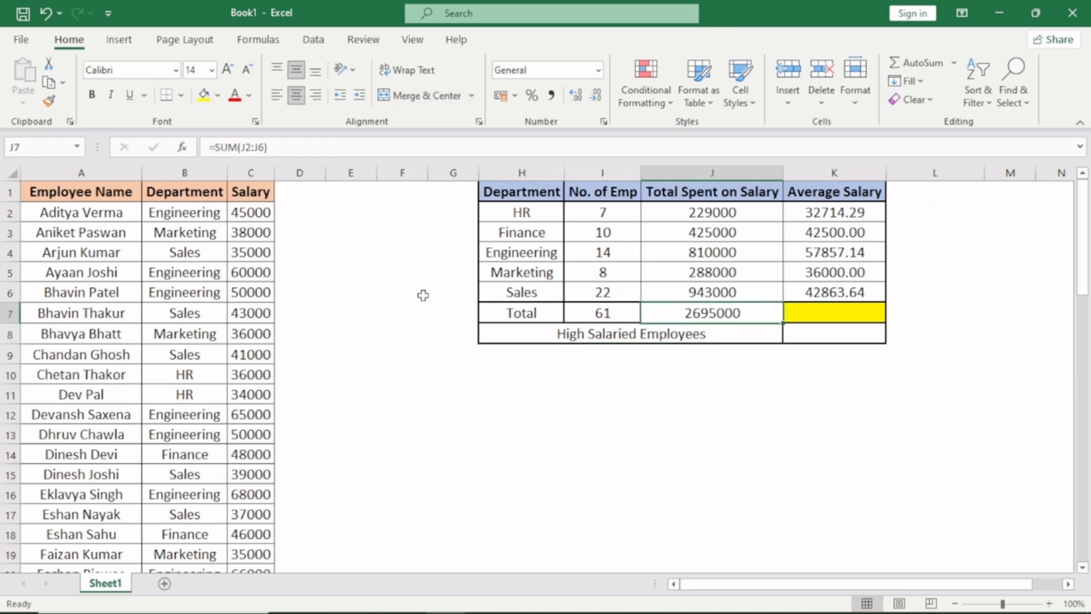
pyautogui.press('Delete')
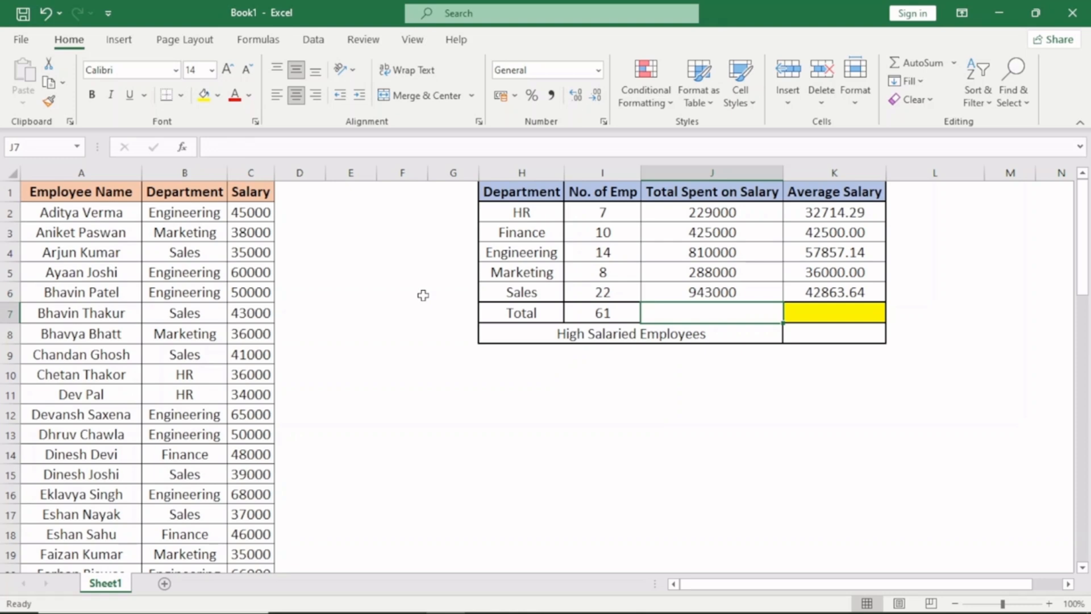
pyautogui.hotkey('alt', '=')
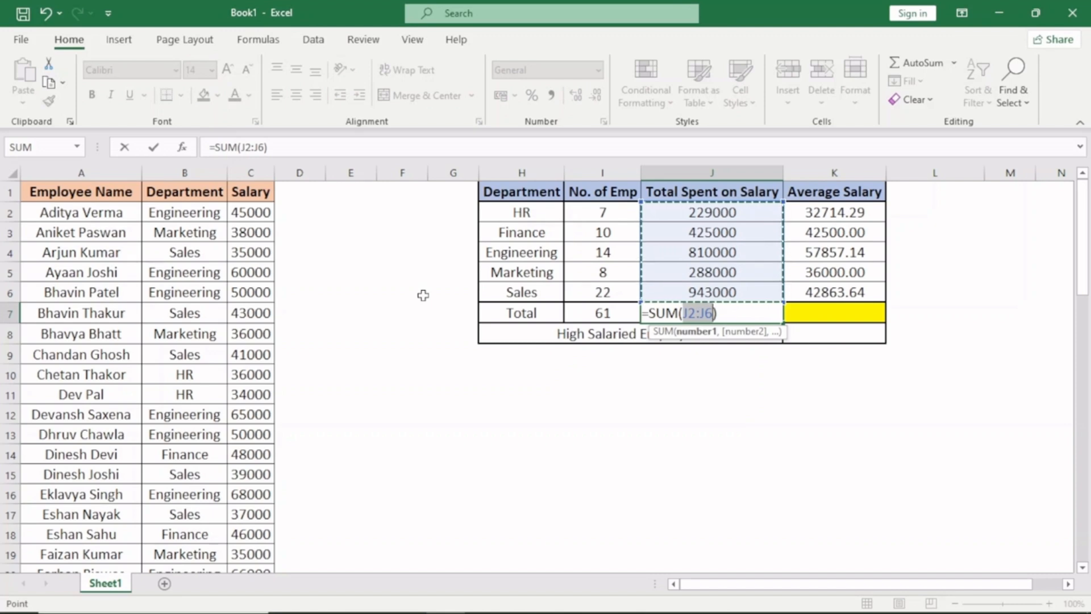
pyautogui.press('Return')
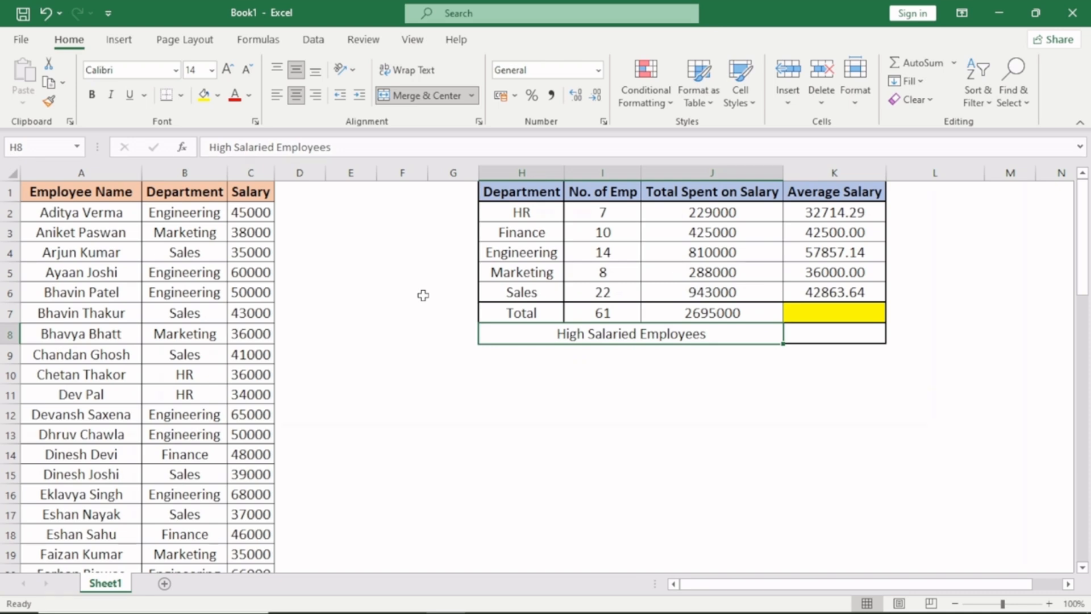
pyautogui.press('Up')
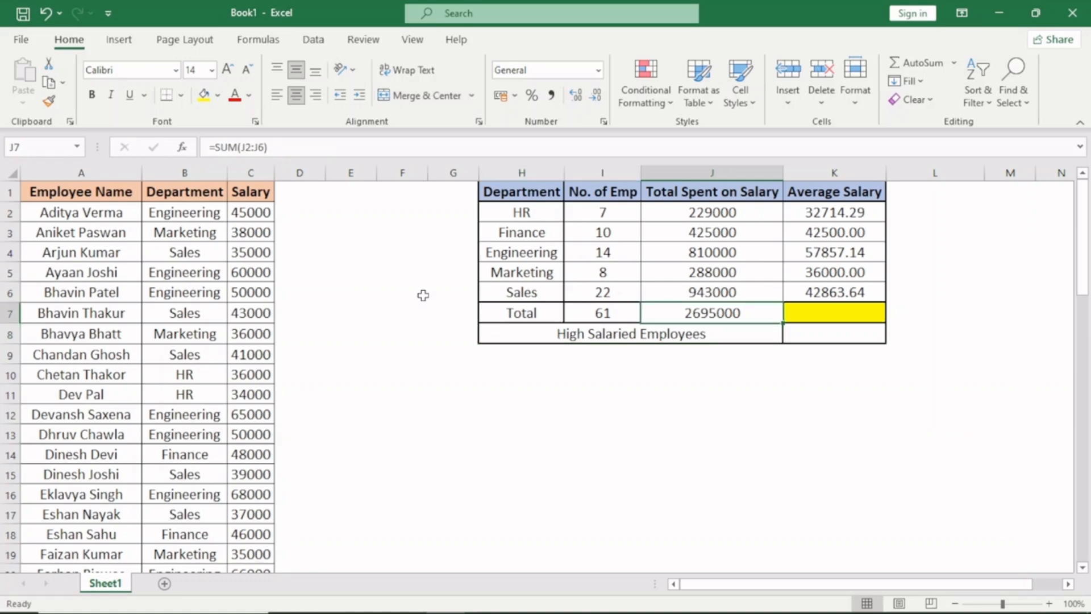
pyautogui.press('Right')
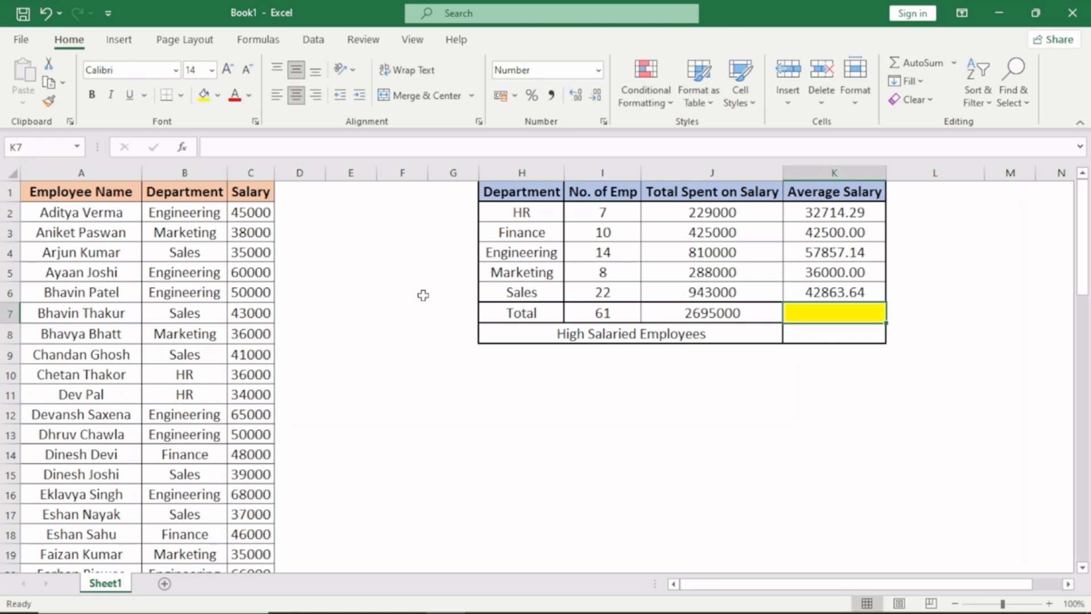
pyautogui.write('=aver')
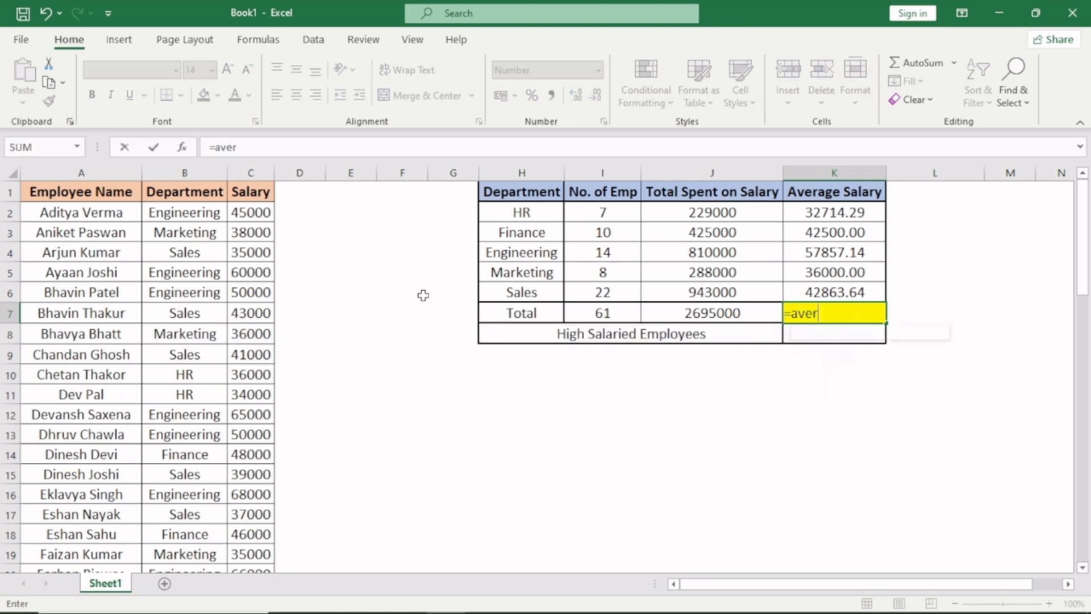
pyautogui.press('Tab')
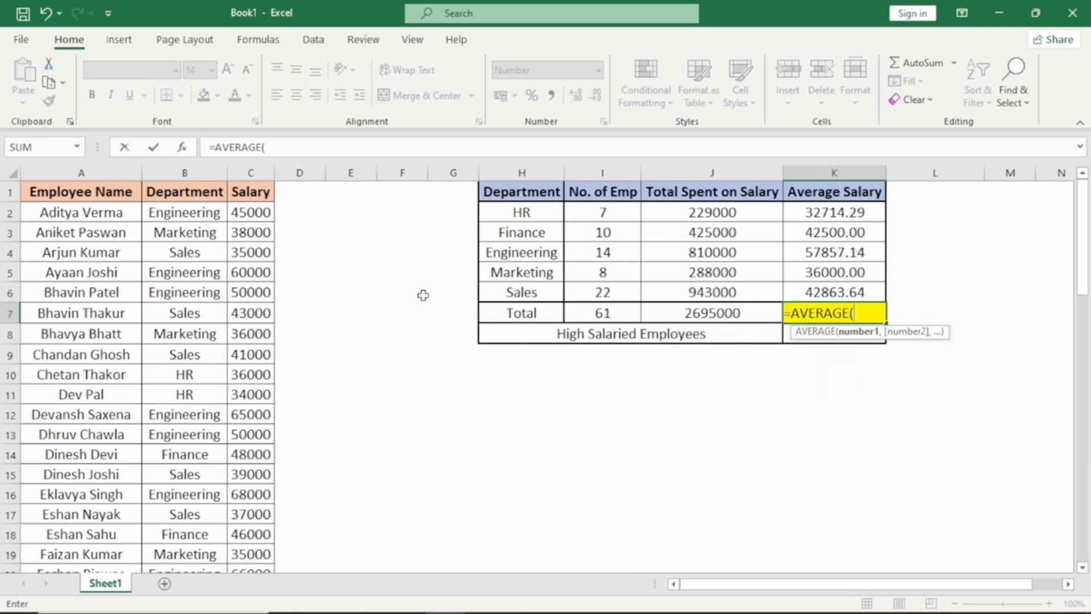
pyautogui.press('Up')
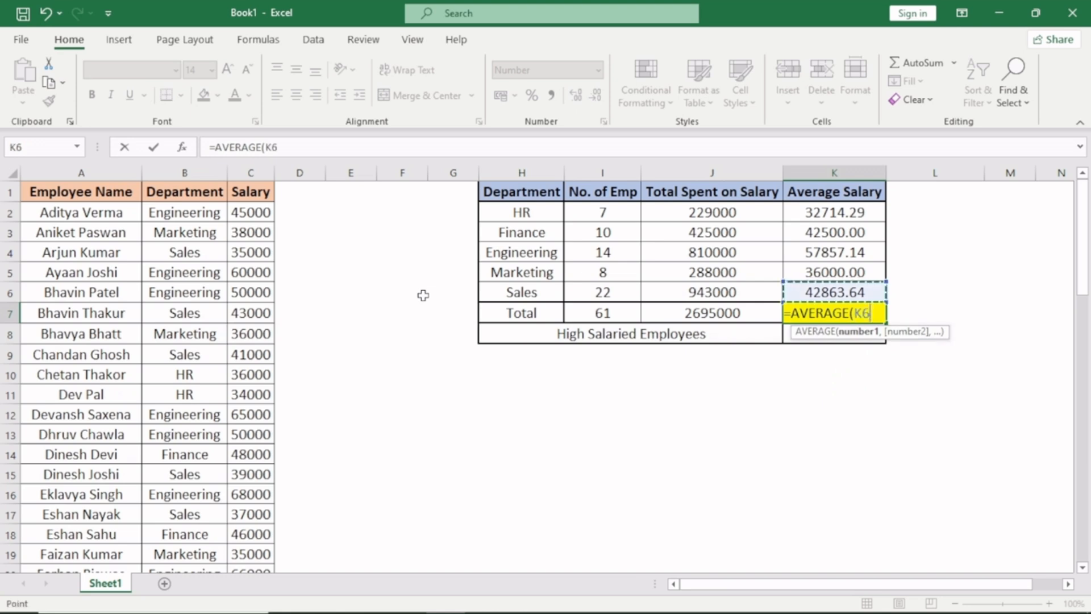
pyautogui.press('Escape')
# - Enter the test formula =AVERAGE(K2:K6) in M7 to average the department averages
pyautogui.press('Right')
pyautogui.press('Right')
pyautogui.press('Right')
pyautogui.press('Left')
pyautogui.write('=aver')
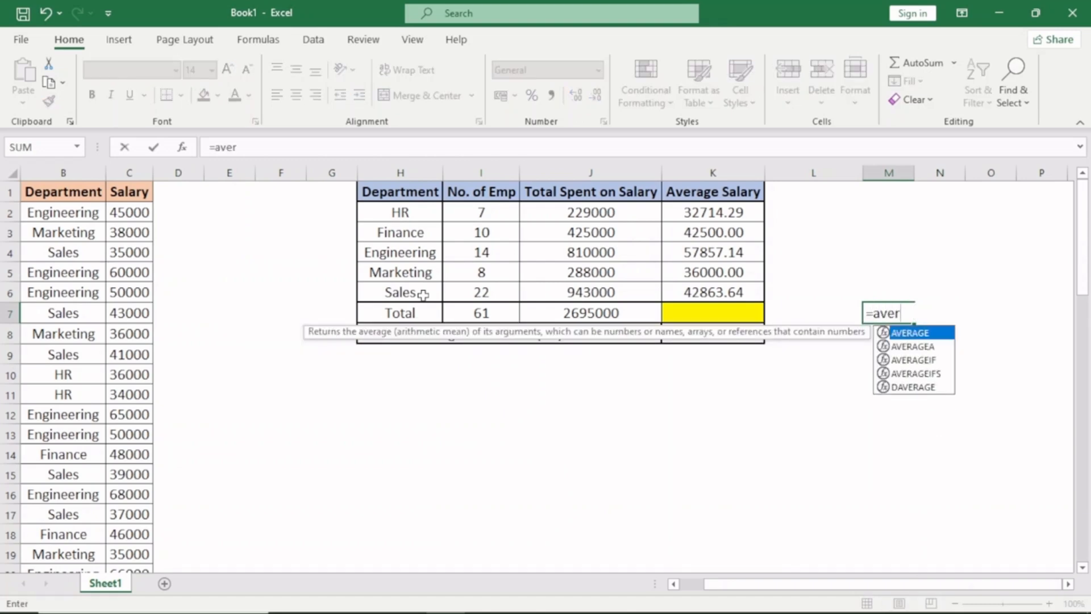
pyautogui.press('Tab')
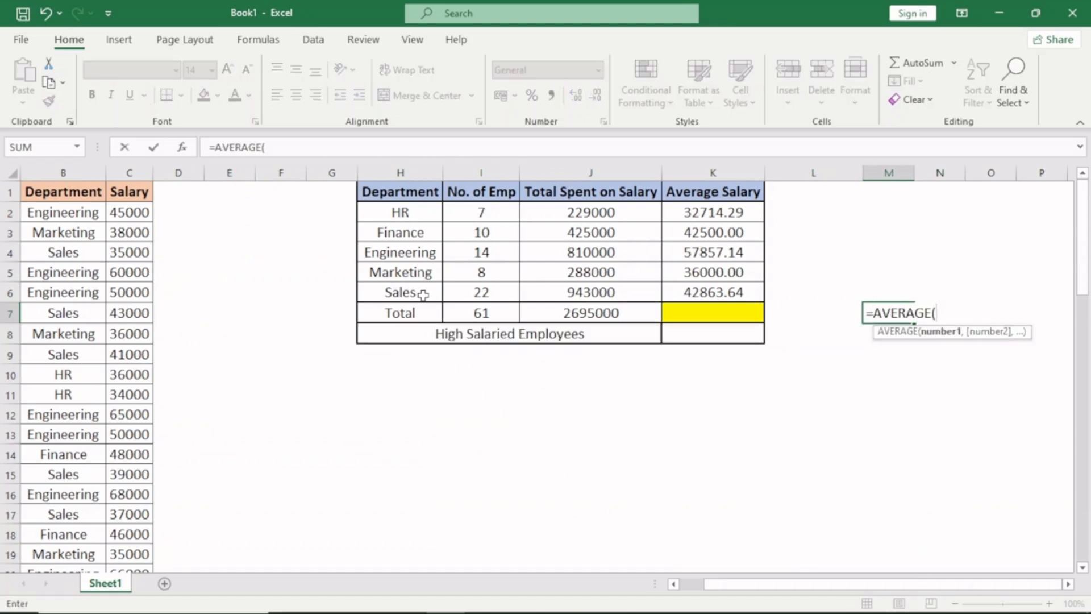
pyautogui.press('Left')
pyautogui.press('Left')
pyautogui.press('Up')
pyautogui.hotkey('shift', 'Up')
pyautogui.hotkey('shift', 'Up')
pyautogui.hotkey('shift', 'Up')
pyautogui.hotkey('shift', 'Up')
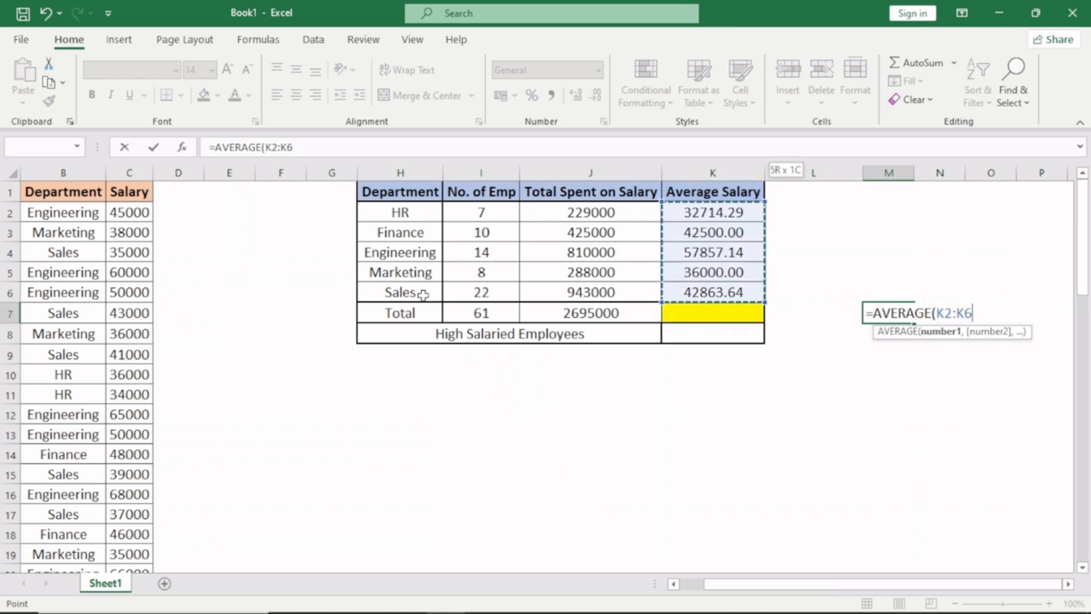
pyautogui.write(')')
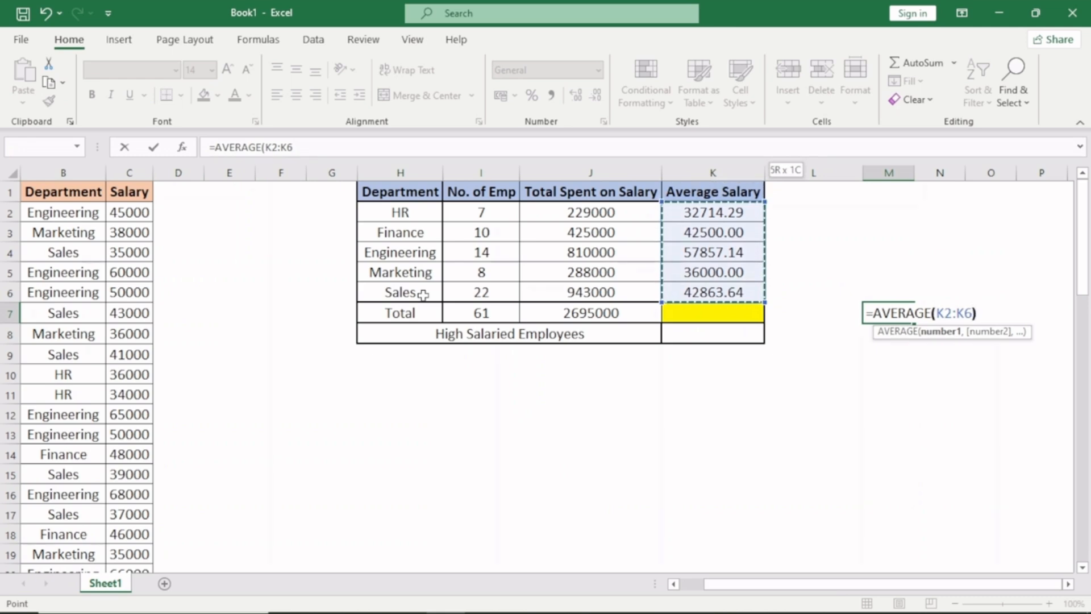
pyautogui.press('Return')
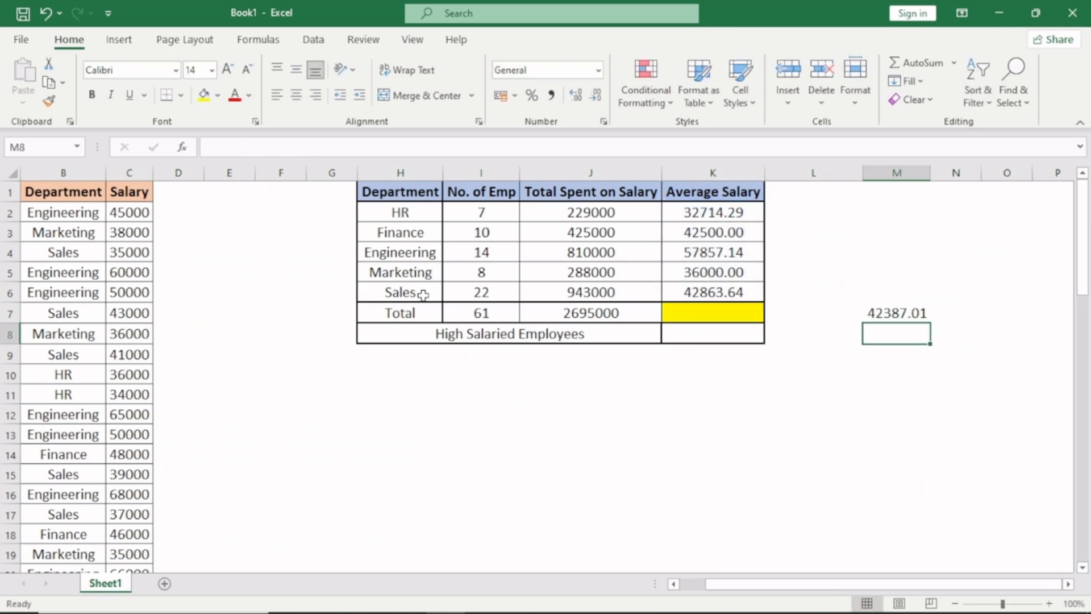
# - Enter the test formula =AVERAGE(C:C) in M8 to average all individual salaries for comparison
pyautogui.write('=average(')
pyautogui.press('Left')
pyautogui.press('Left')
pyautogui.press('Left')
pyautogui.press('Left')
pyautogui.press('Left')
pyautogui.press('Left')
pyautogui.press('Left')
pyautogui.press('Left')
pyautogui.hotkey('ctrl', 'space')
pyautogui.press('Return')
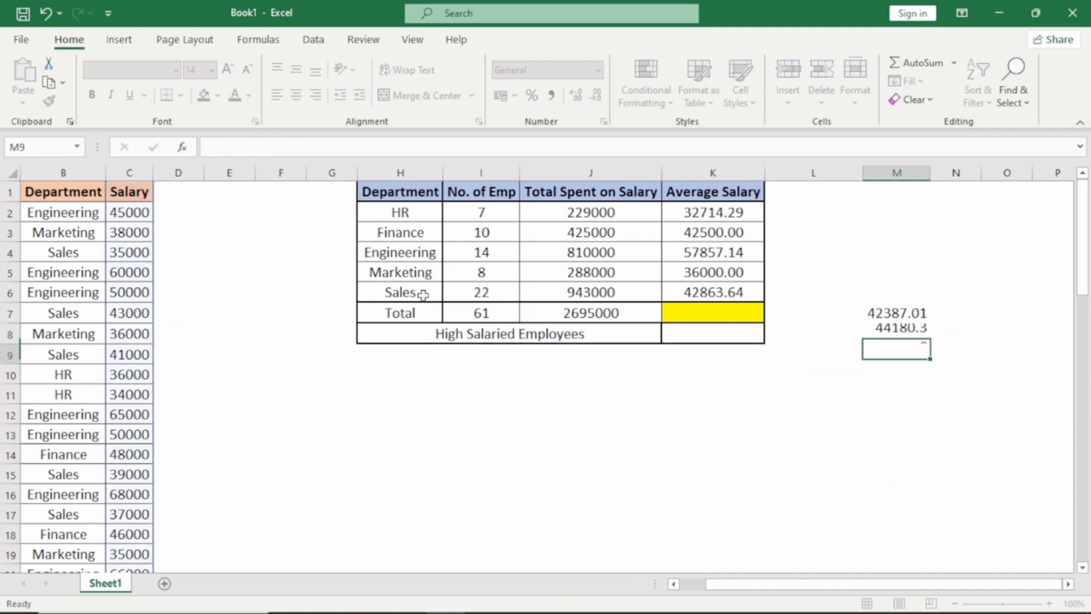
# - Compare the two test averages in M7:M8 and delete them
pyautogui.press('Up')
pyautogui.hotkey('shift', 'Up')
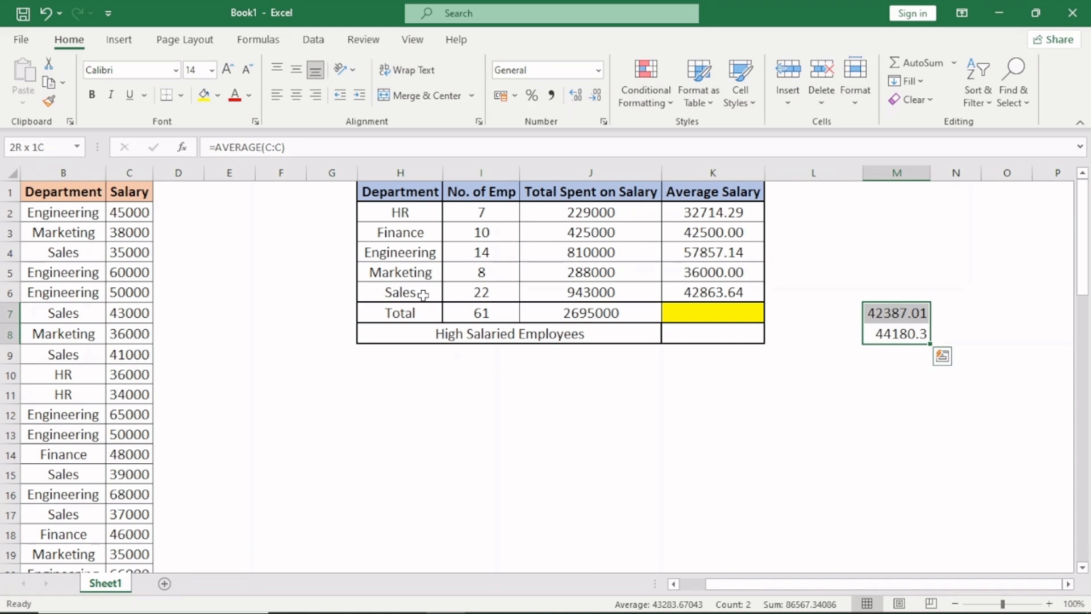
pyautogui.press('Down')
pyautogui.press('Up')
pyautogui.hotkey('shift', 'Up')
pyautogui.press('Delete')
pyautogui.press('Up')
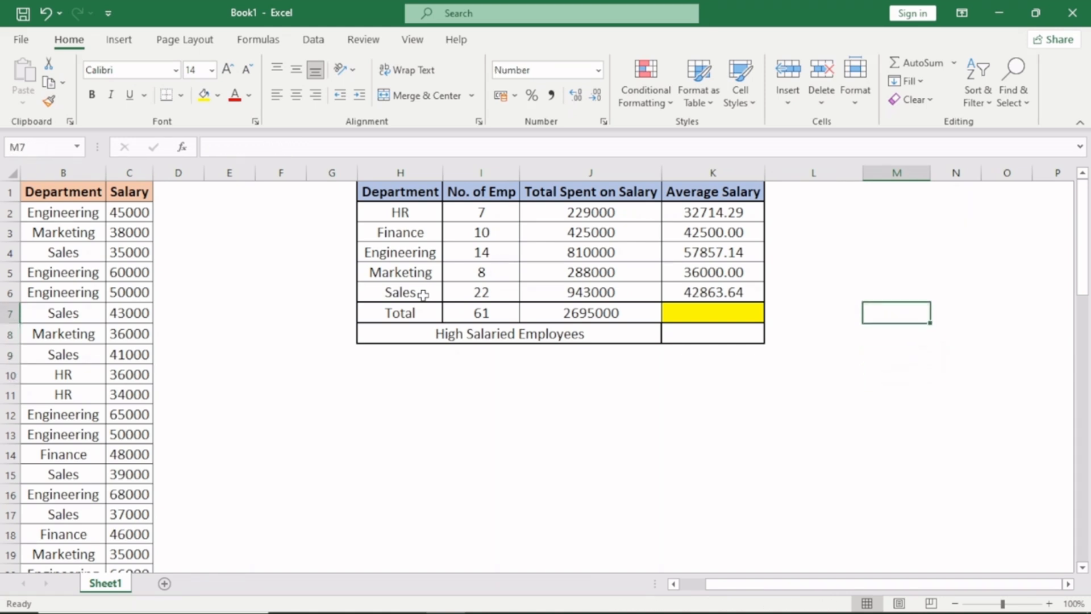
# - Enter the formula =AVERAGE(C:C) in the Total row's average salary cell, K7
pyautogui.press('Left')
pyautogui.press('Left')
pyautogui.press('Left')
pyautogui.press('Right')
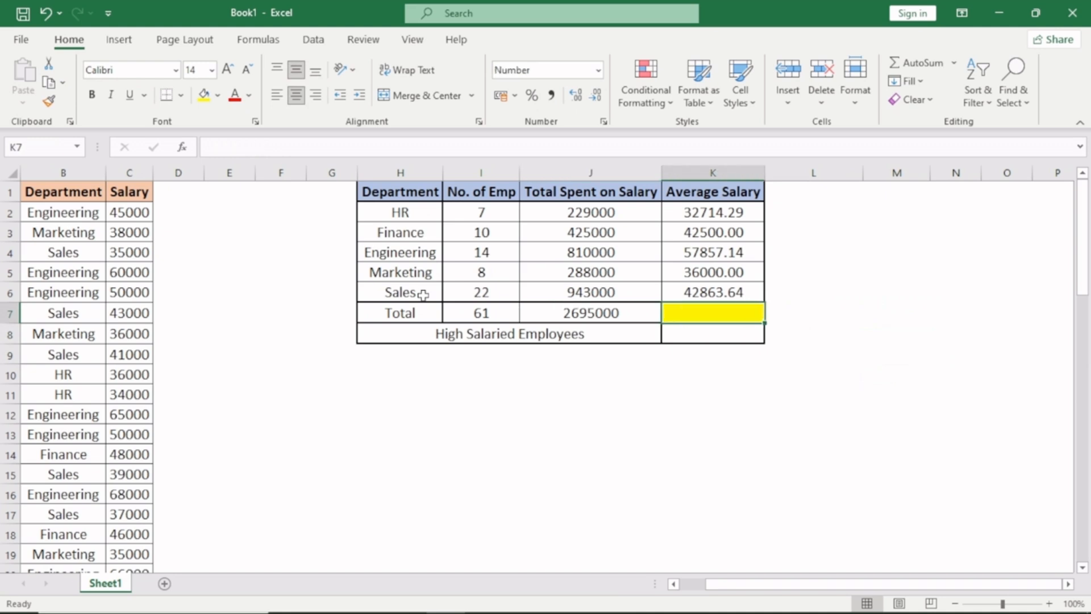
pyautogui.hotkey('ctrl', 'shift', 'Left')
pyautogui.hotkey('ctrl', 'shift', 'Left')
pyautogui.hotkey('ctrl', 'shift', 'Left')
pyautogui.hotkey('ctrl', 'shift', 'Left')
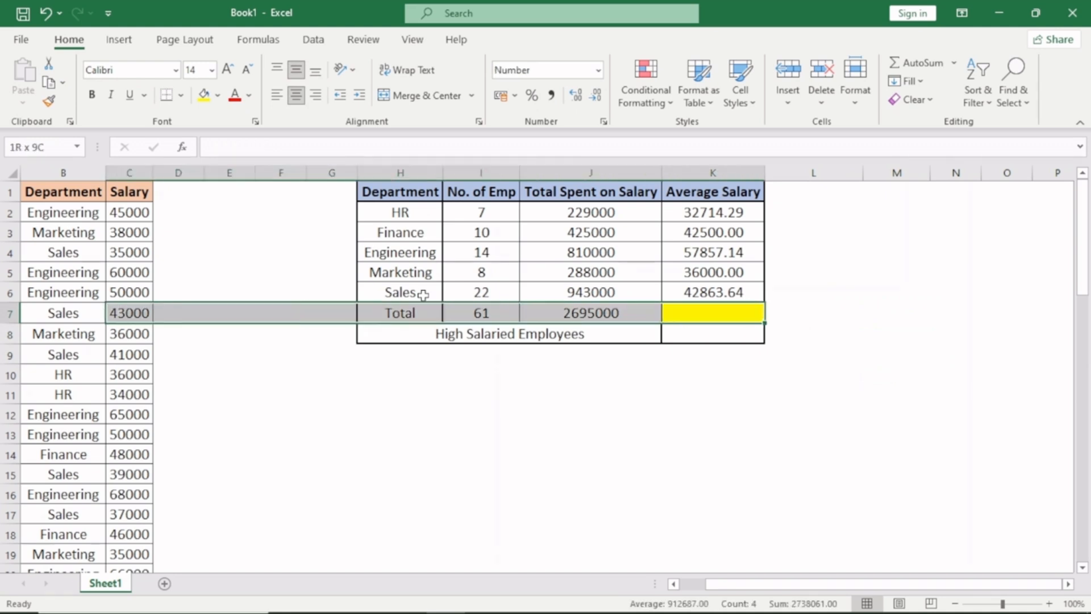
pyautogui.press('Left')
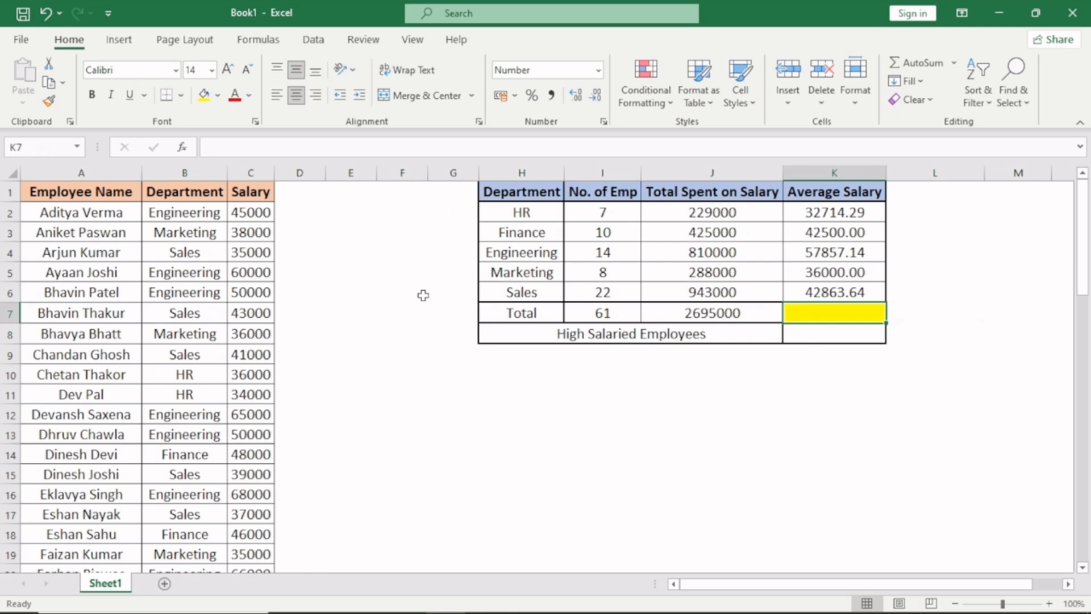
pyautogui.write('=aver')
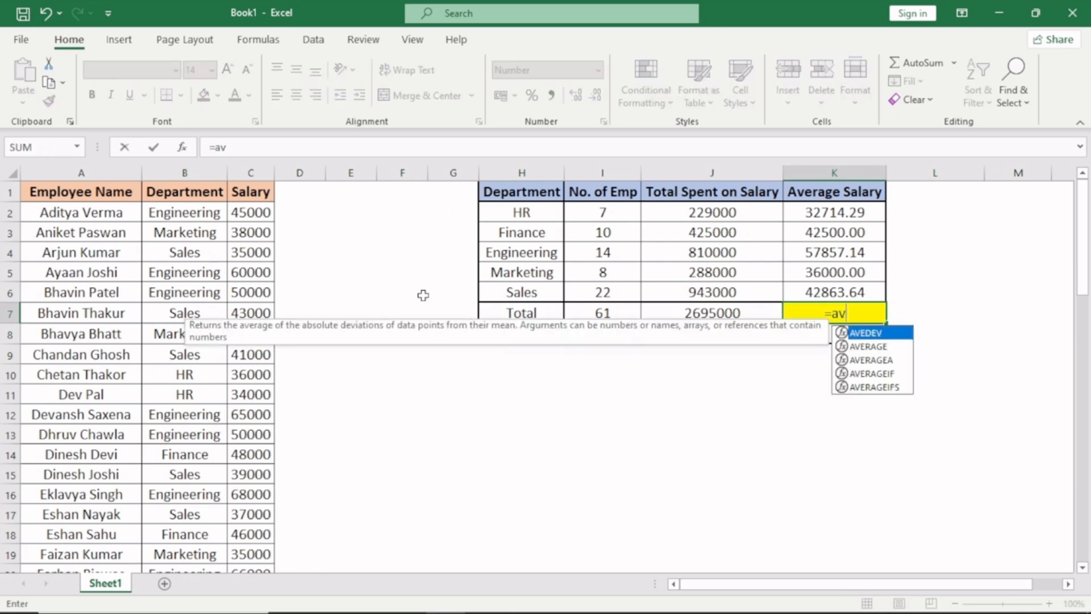
pyautogui.press('Tab')
pyautogui.press('Left')
pyautogui.press('Left')
pyautogui.press('Left')
pyautogui.press('Left')
pyautogui.press('Left')
pyautogui.press('Left')
pyautogui.press('Left')
pyautogui.press('Left')
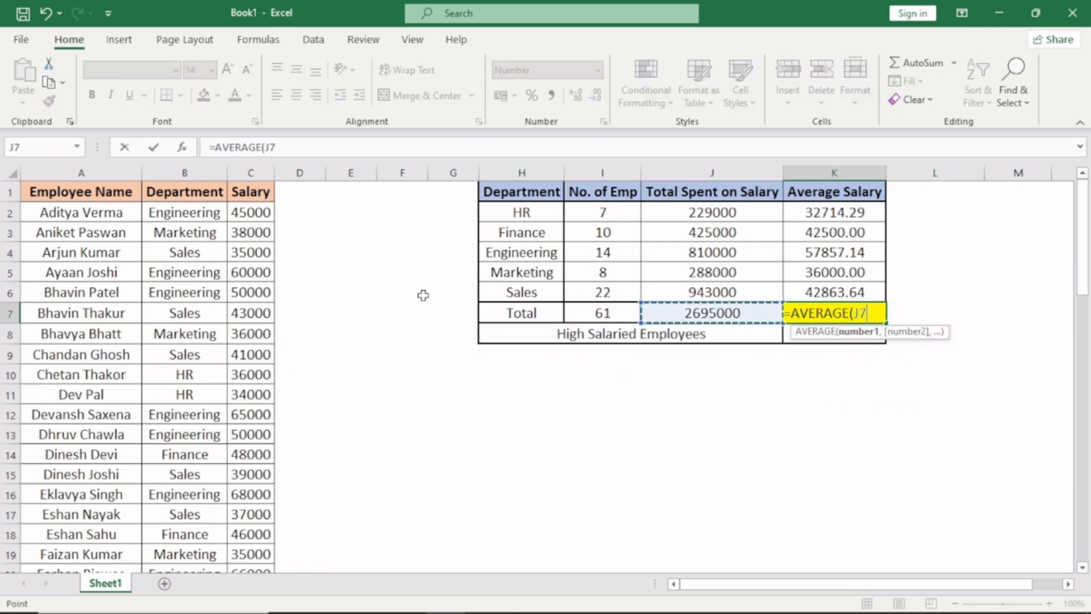
pyautogui.hotkey('ctrl', 'space')
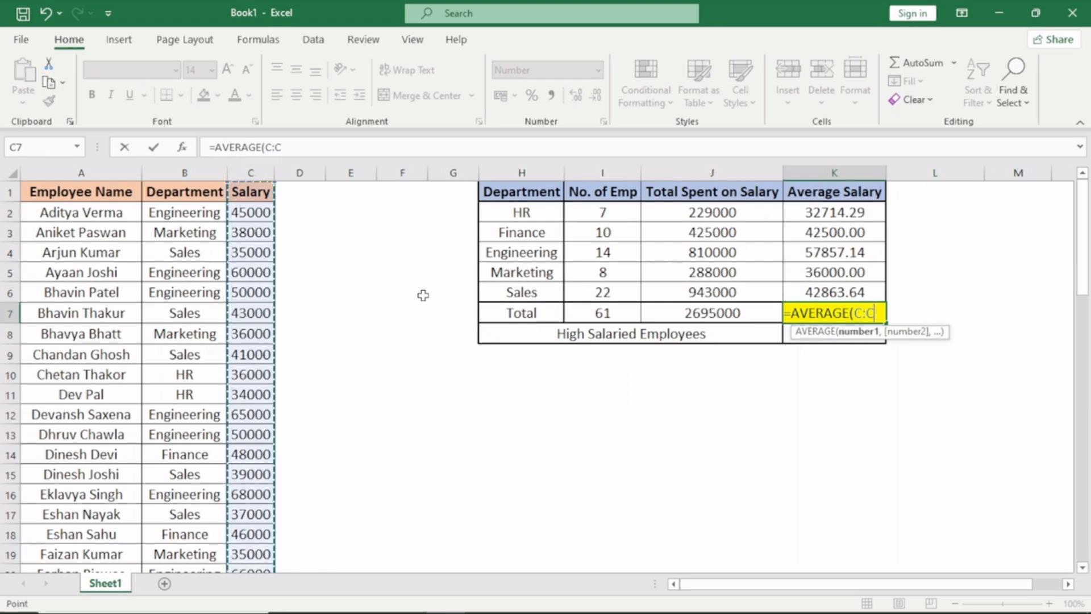
pyautogui.write(')')
pyautogui.press('Return')
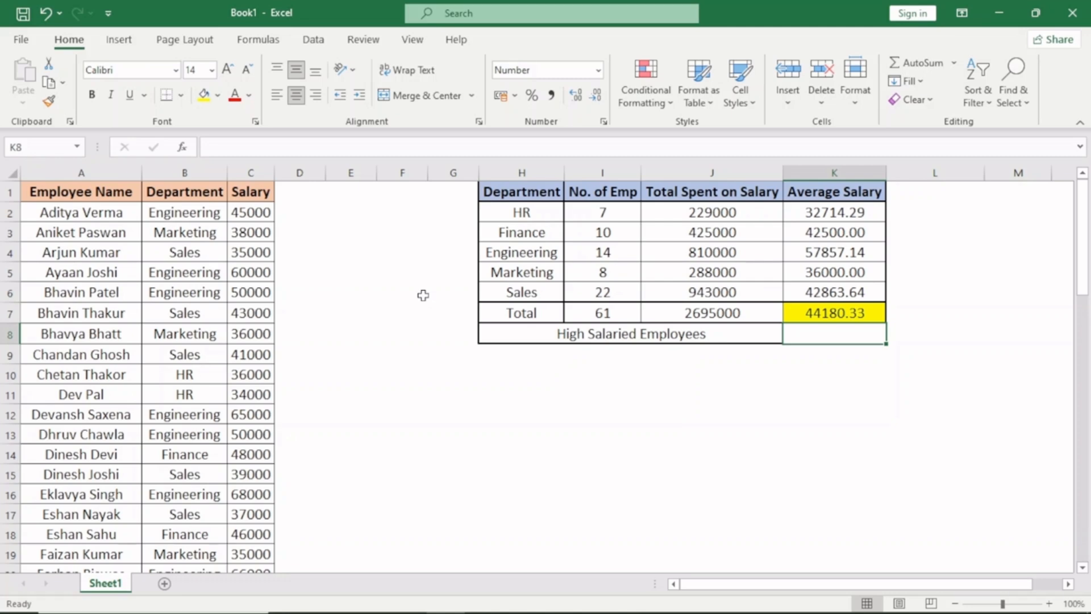
# - Enter the formula =COUNTIF(C:C,">"&K7) in K8 to count employees earning more than the overall average salary
pyautogui.write('=cou')
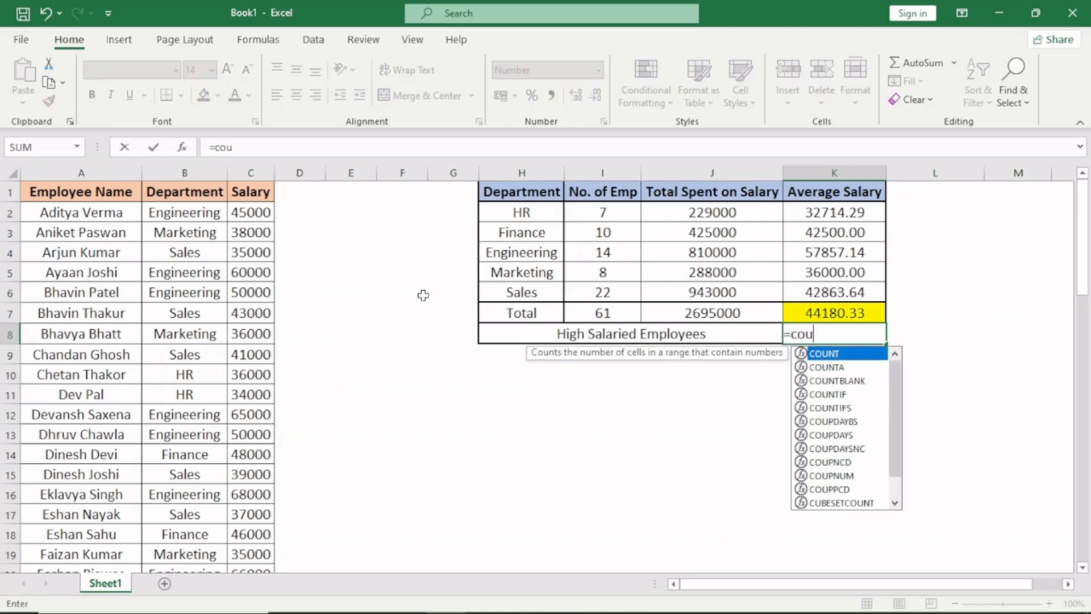
pyautogui.write('ntif')
pyautogui.press('Tab')
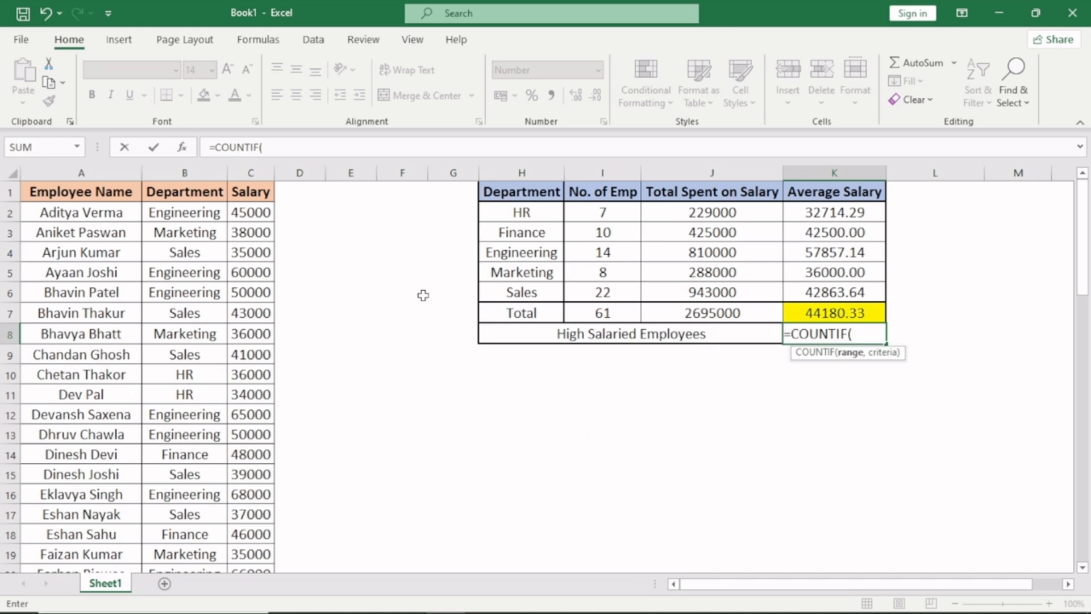
pyautogui.press('Left')
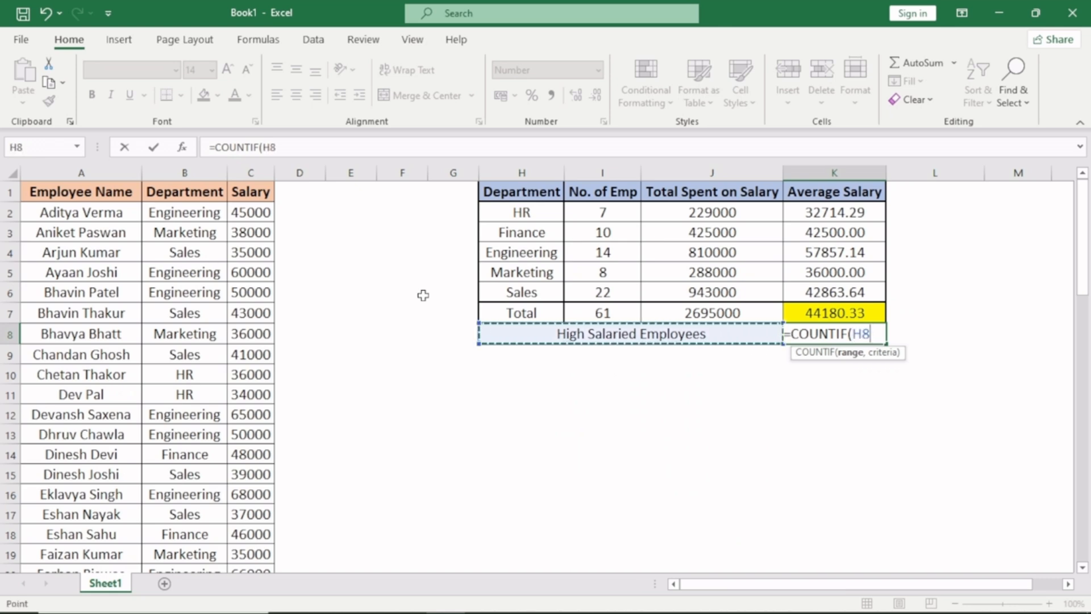
pyautogui.press('Left')
pyautogui.press('Left')
pyautogui.press('Left')
pyautogui.press('Left')
pyautogui.press('Left')
pyautogui.press('Left')
pyautogui.press('Left')
pyautogui.press('Right')
pyautogui.press('Right')
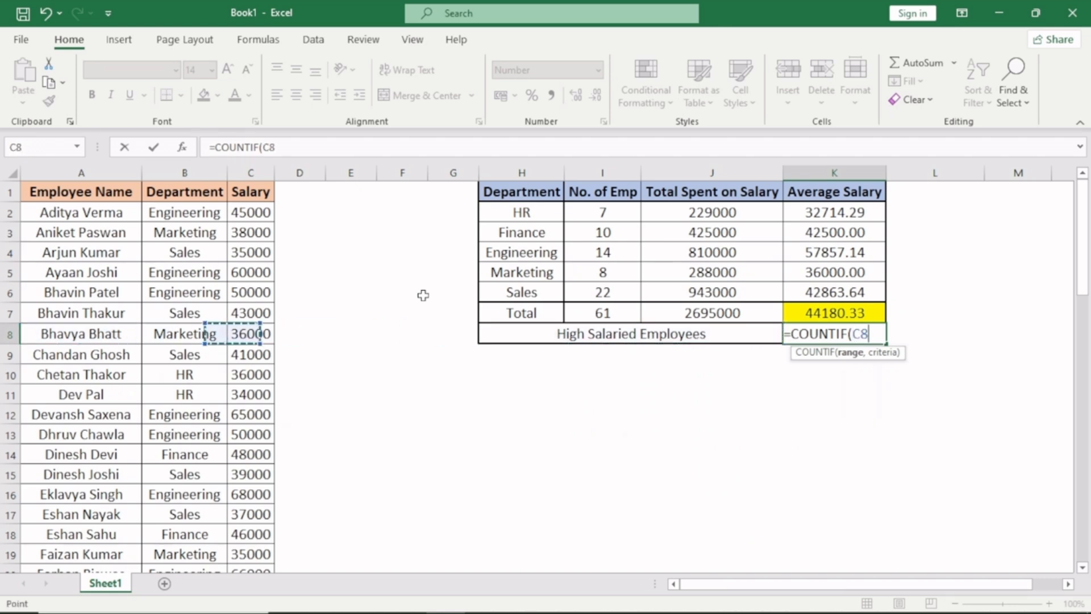
pyautogui.hotkey('ctrl', 'space')
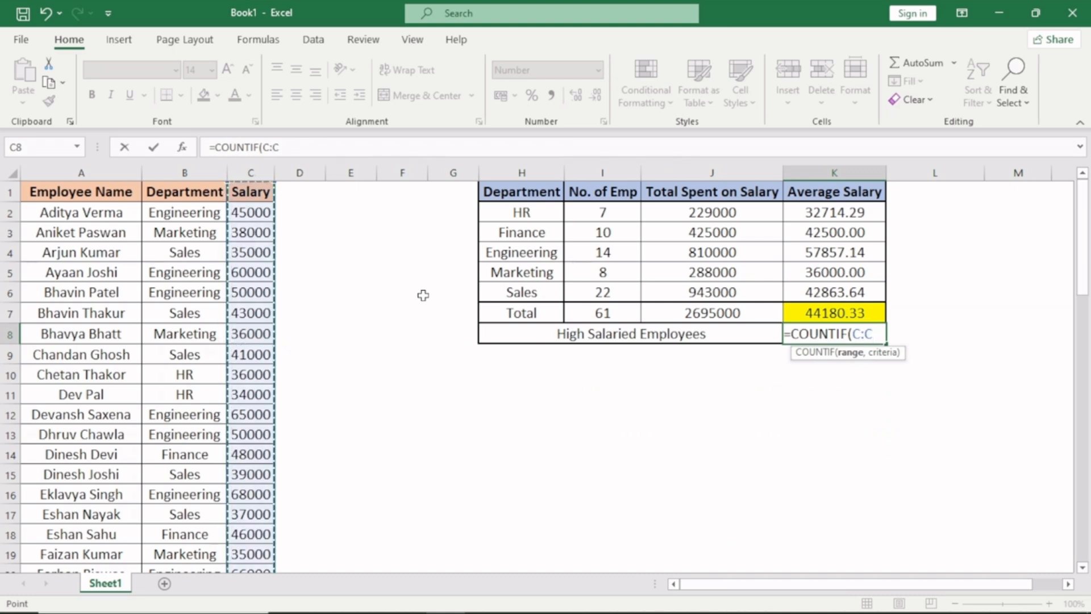
pyautogui.write(',')
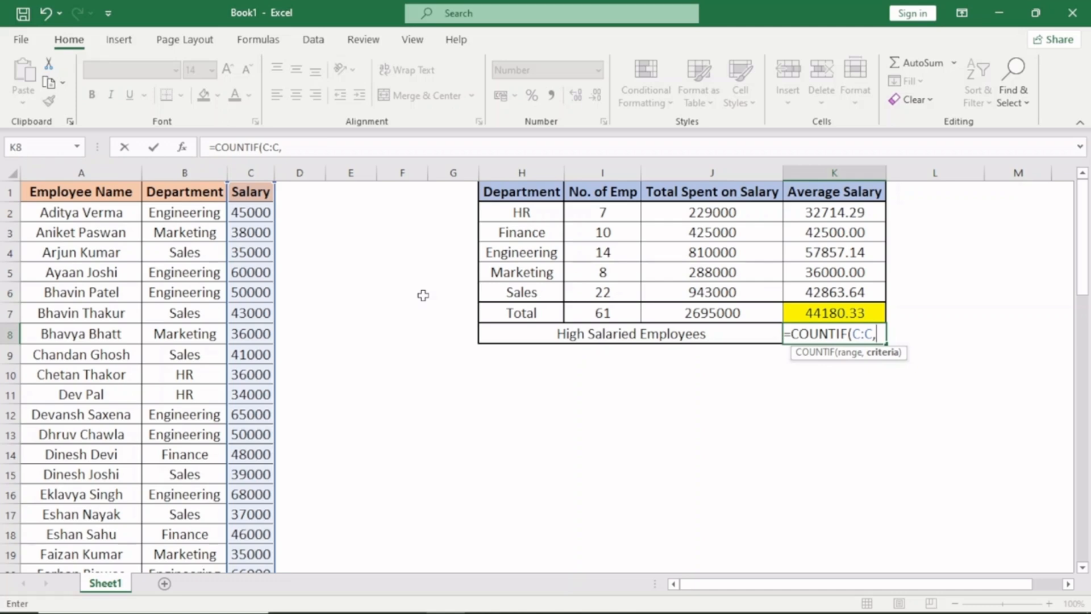
pyautogui.write('">')
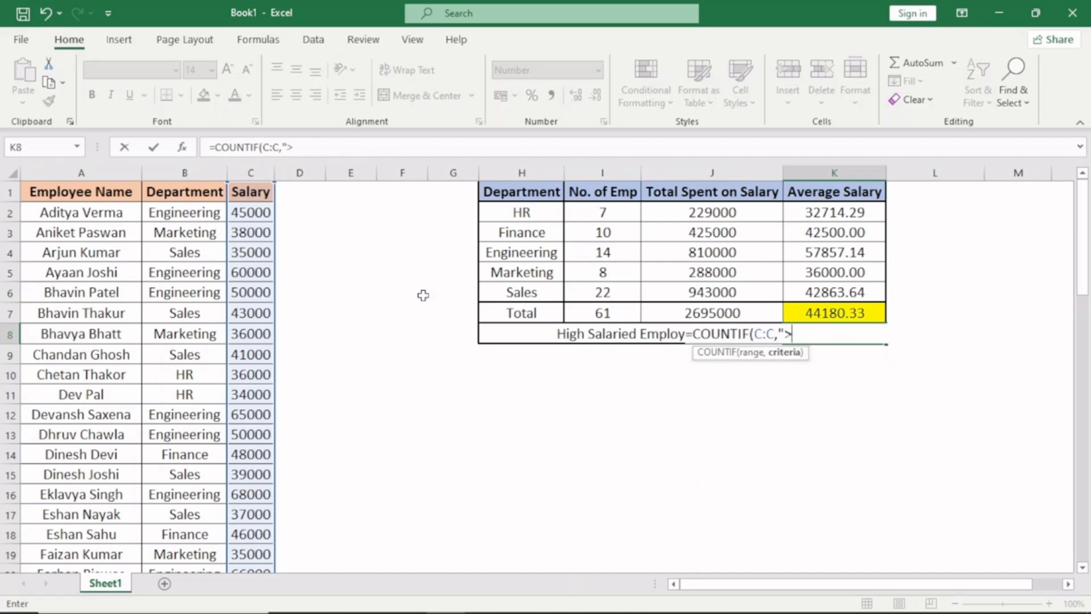
pyautogui.write('"')
pyautogui.write('&')
pyautogui.click(818, 313)
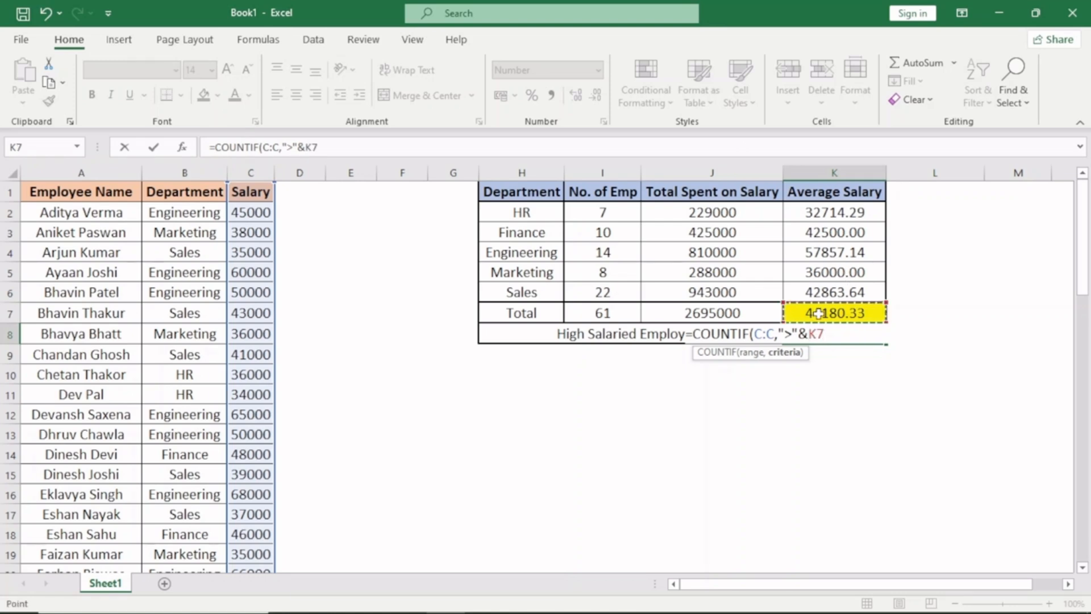
pyautogui.write(')')
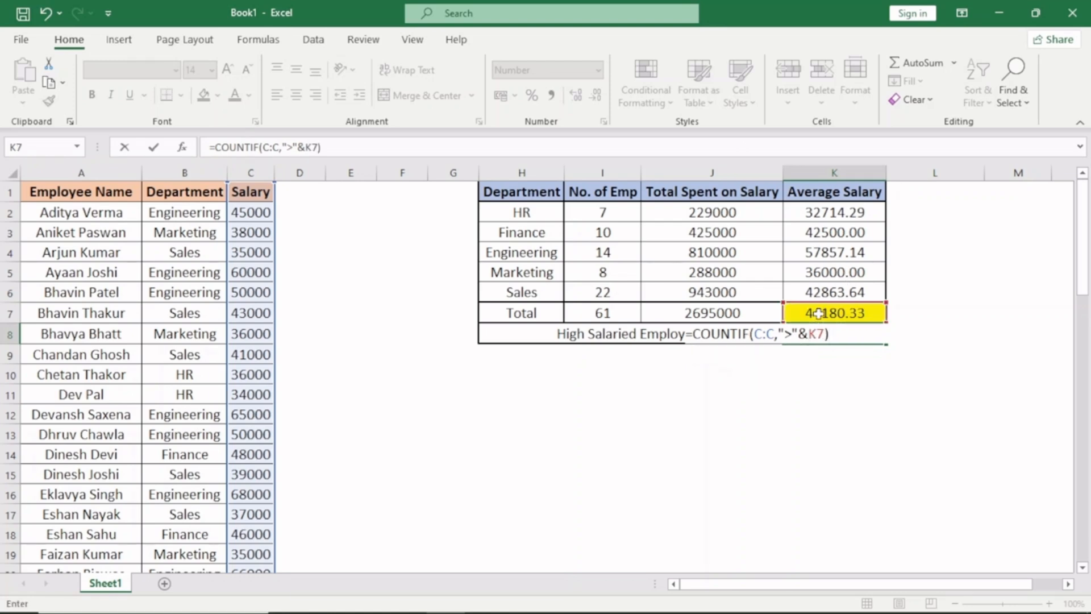
pyautogui.press('Return')
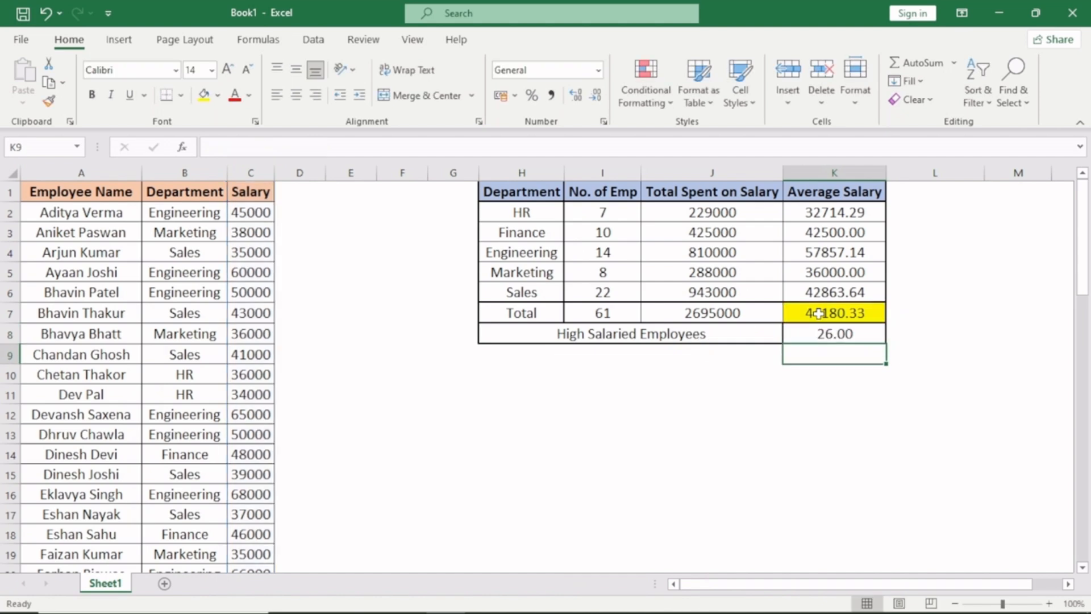
# - Remove the decimal places from the High Salaried Employees count in K8
pyautogui.press('Up')
pyautogui.press('Up')
pyautogui.press('Up')
pyautogui.press('Up')
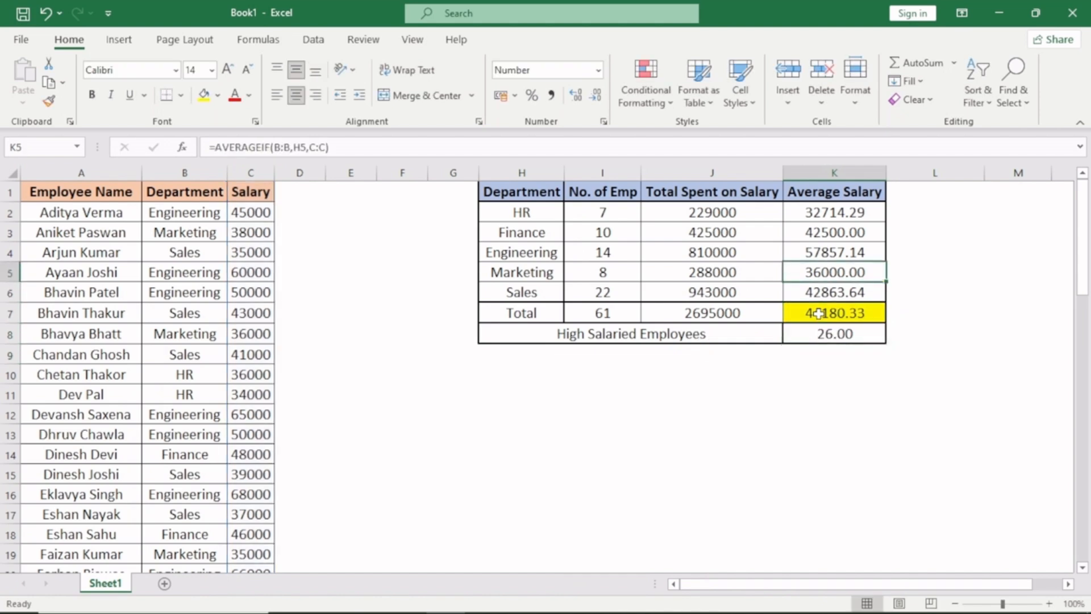
pyautogui.press('Down')
pyautogui.press('Down')
pyautogui.press('Down')
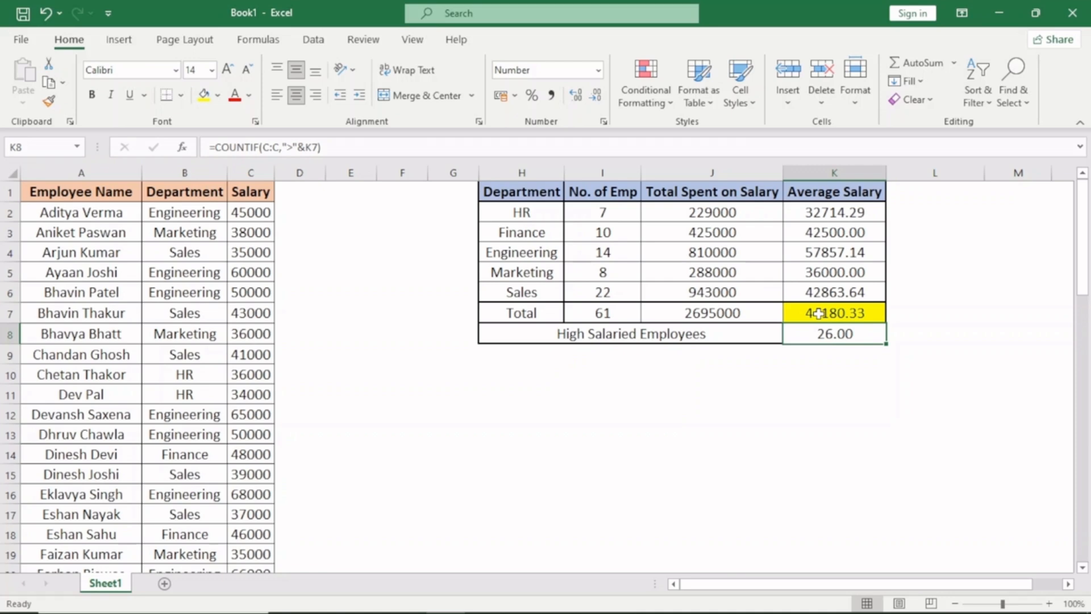
pyautogui.click(596, 96)
pyautogui.click(596, 95)
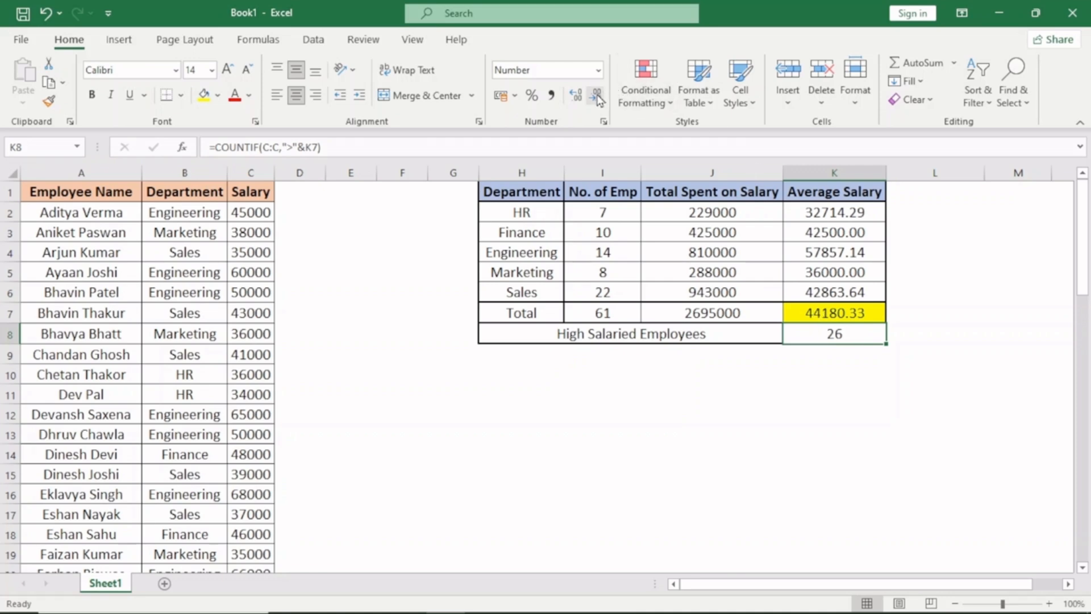